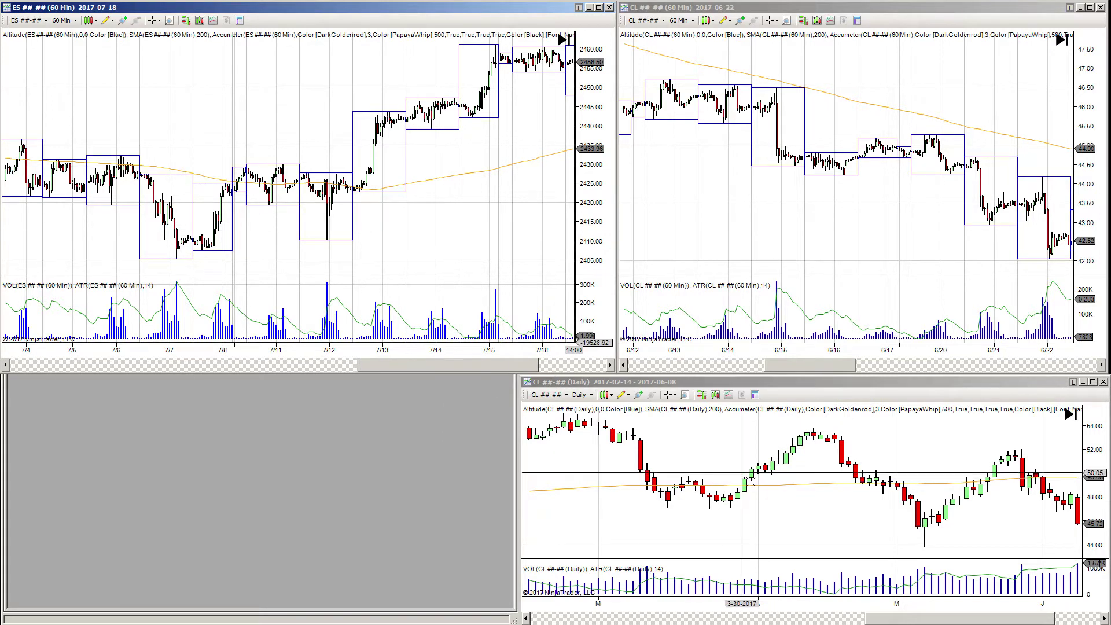
- Maximize the daily CL chart and draw ellipses around the price highs at the start of January and in late February 2017
key(super+Up)
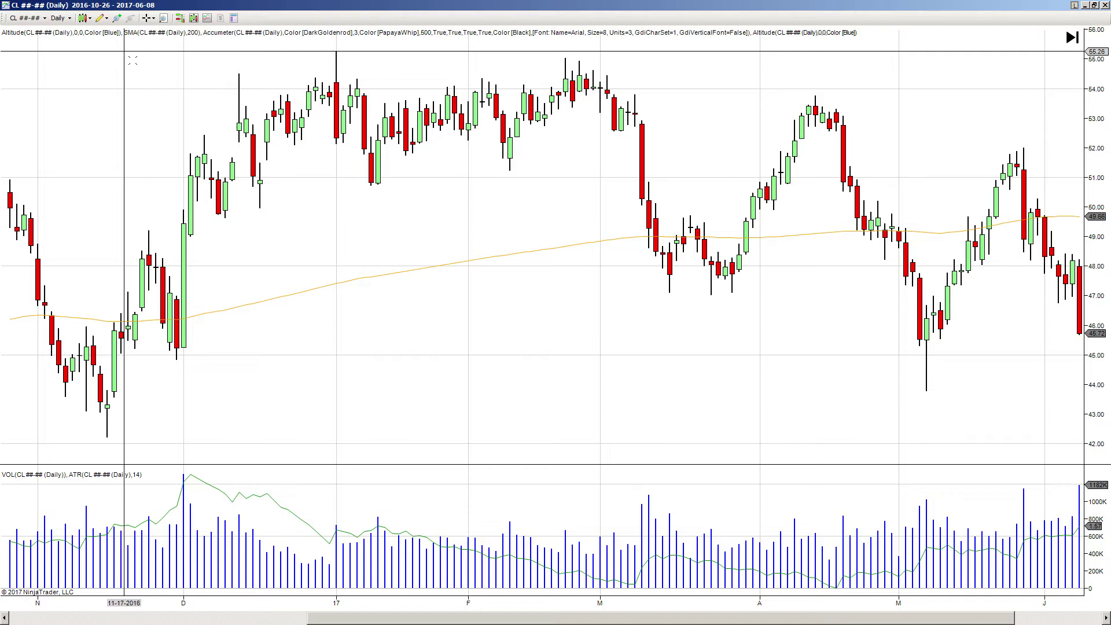
click(104, 19)
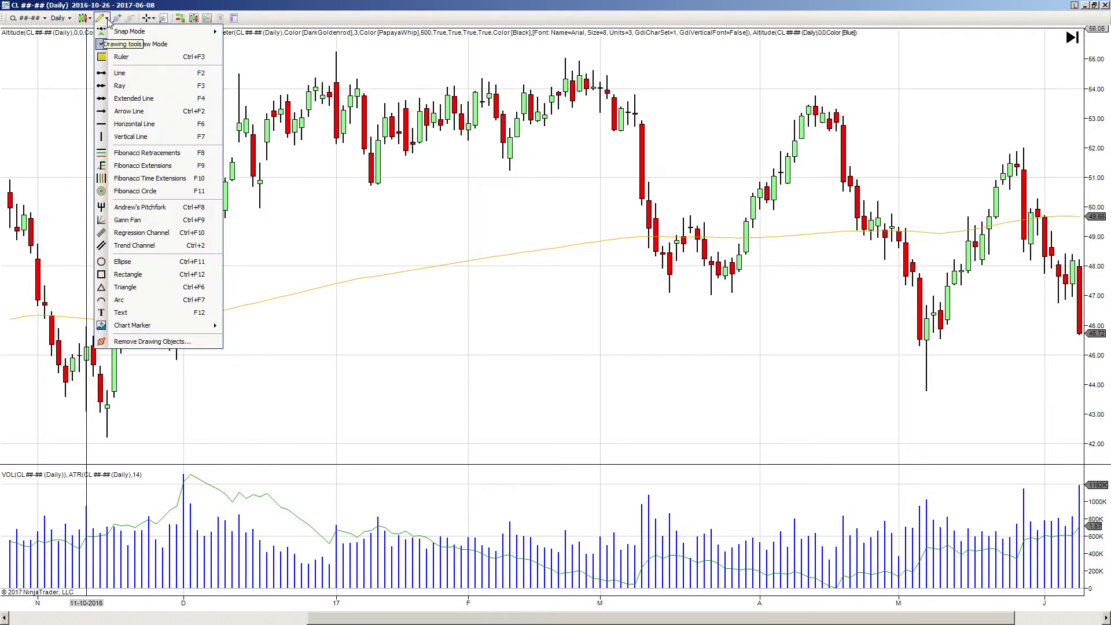
click(104, 19)
click(105, 18)
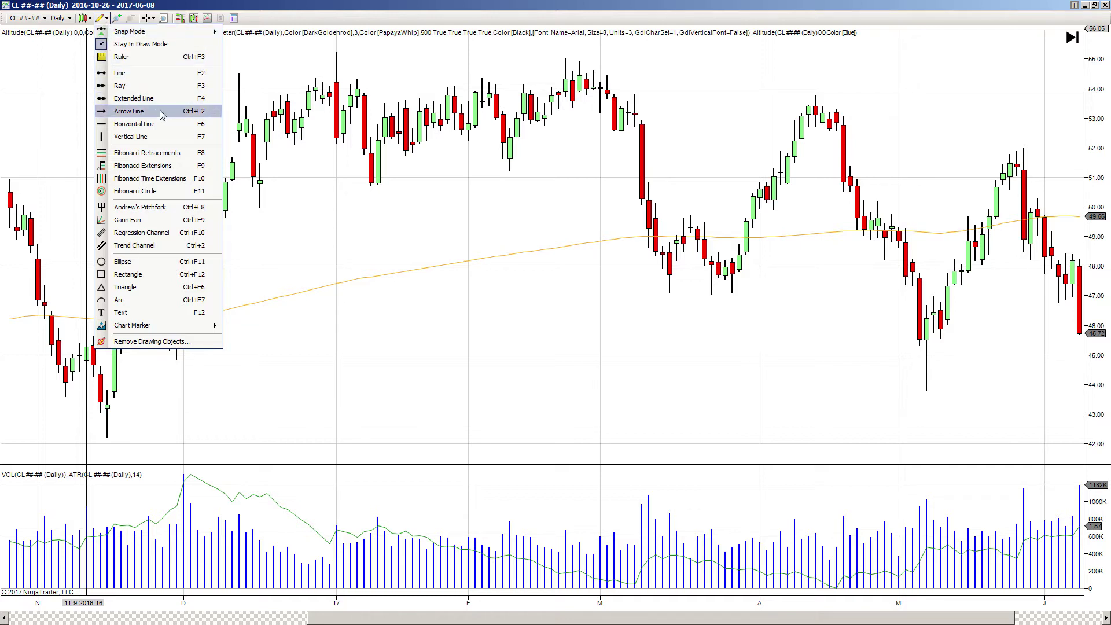
click(136, 261)
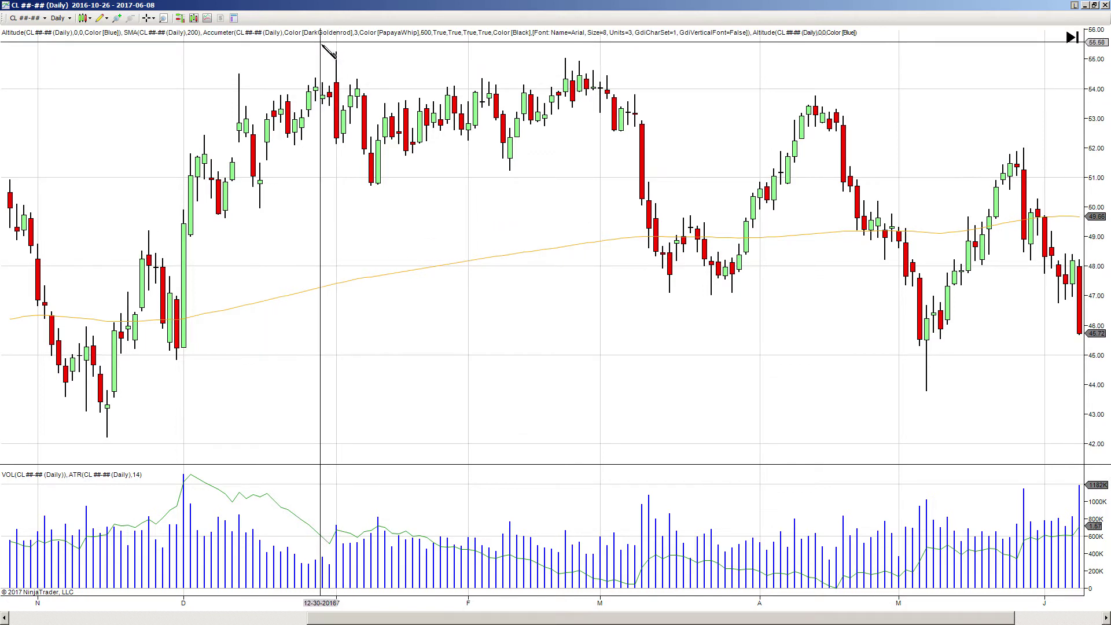
mouse_move(335, 42)
mouse_down()
mouse_move(362, 156)
mouse_move(353, 165)
mouse_move(416, 248)
mouse_move(355, 170)
mouse_up()
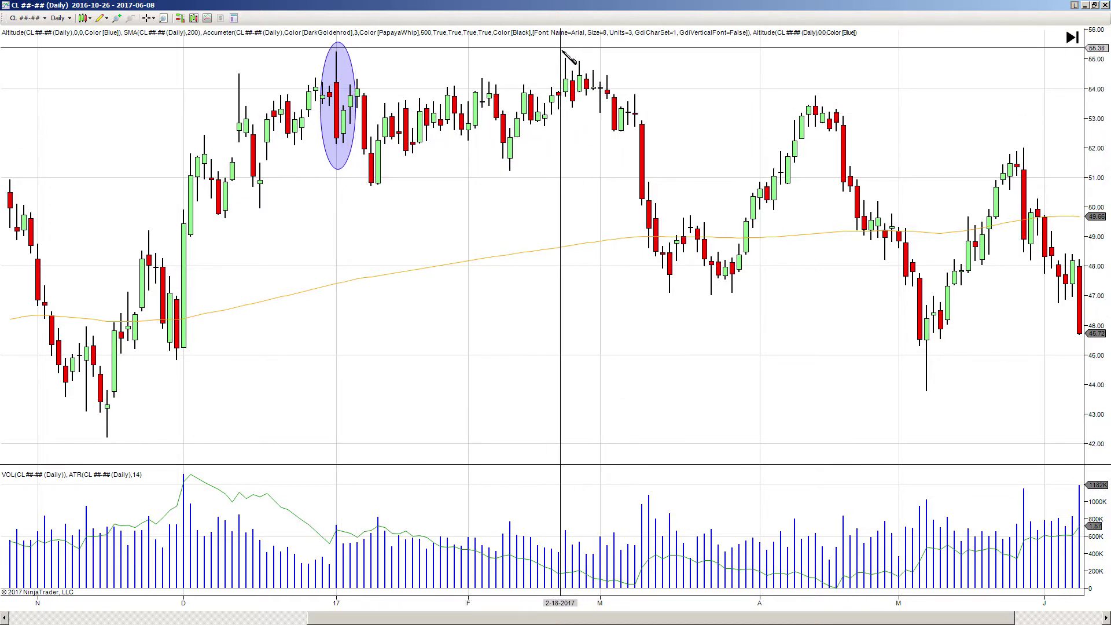
drag(552, 47, 623, 131)
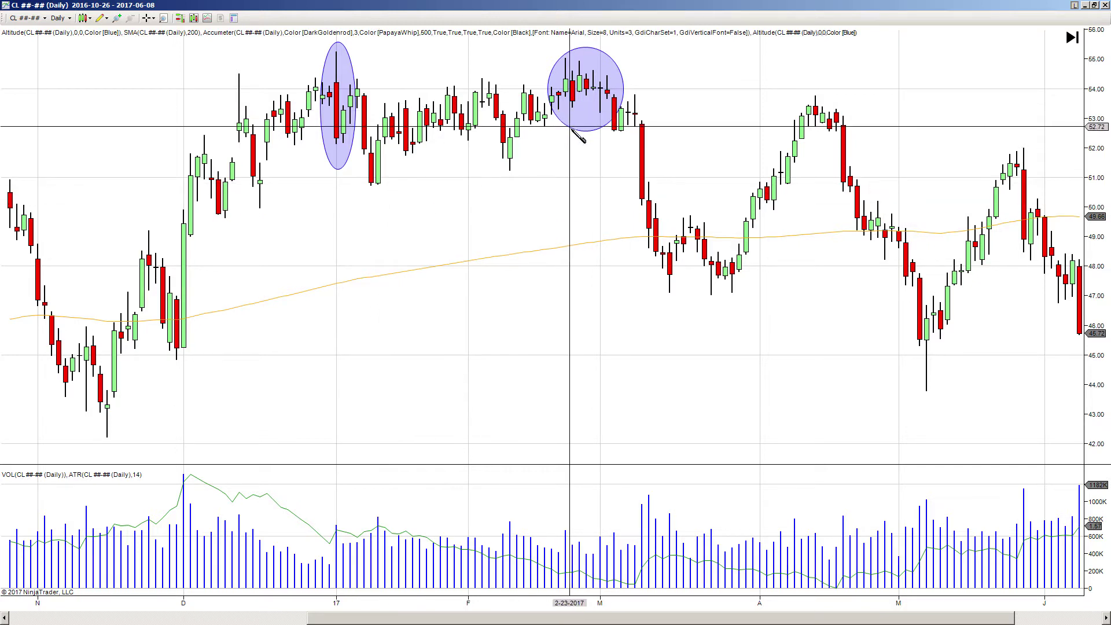
- Draw a horizontal line at about 55.2, along the tip of the early January high
click(103, 19)
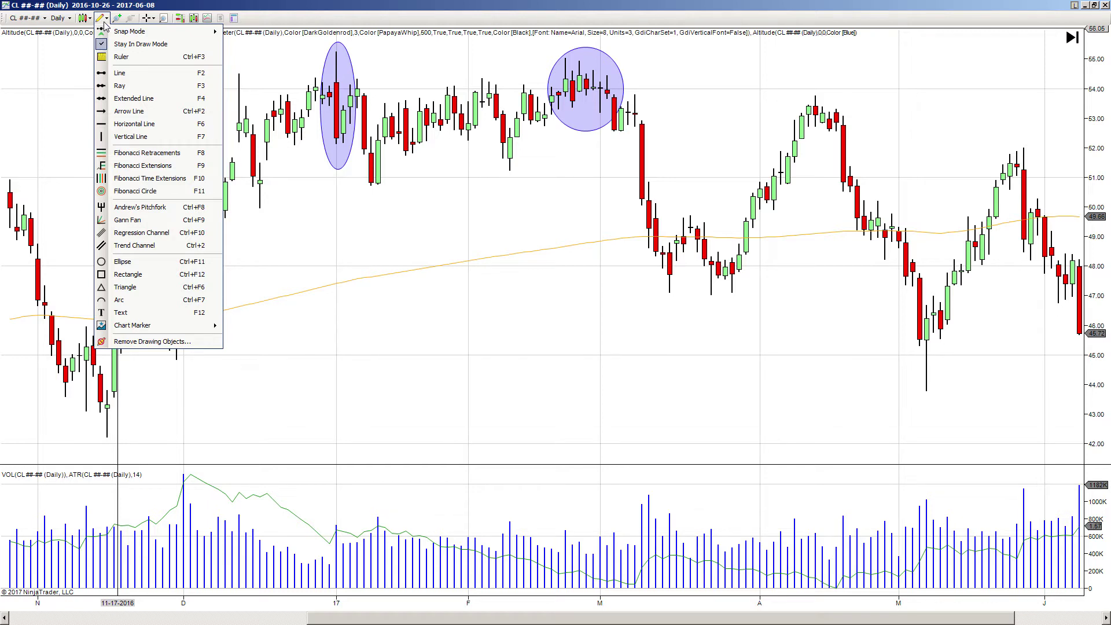
click(104, 24)
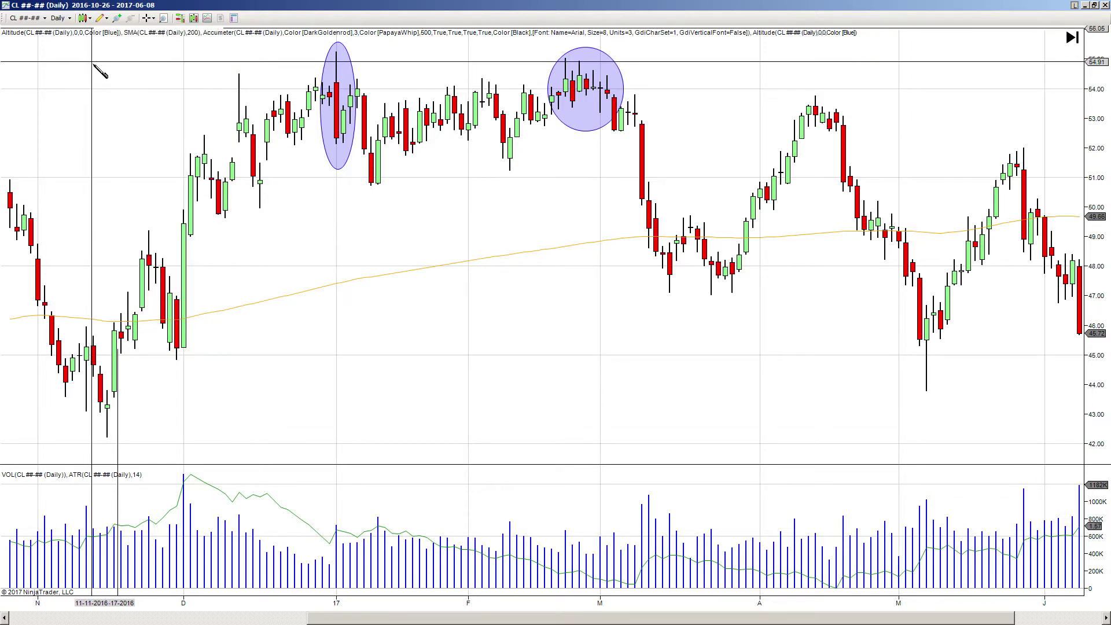
click(105, 22)
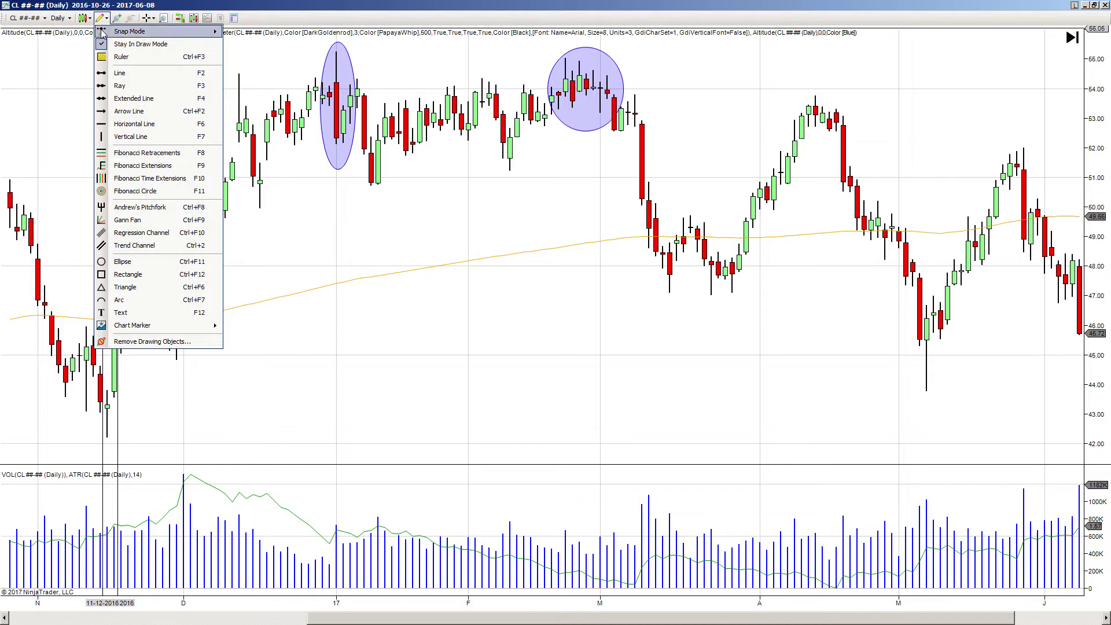
click(134, 124)
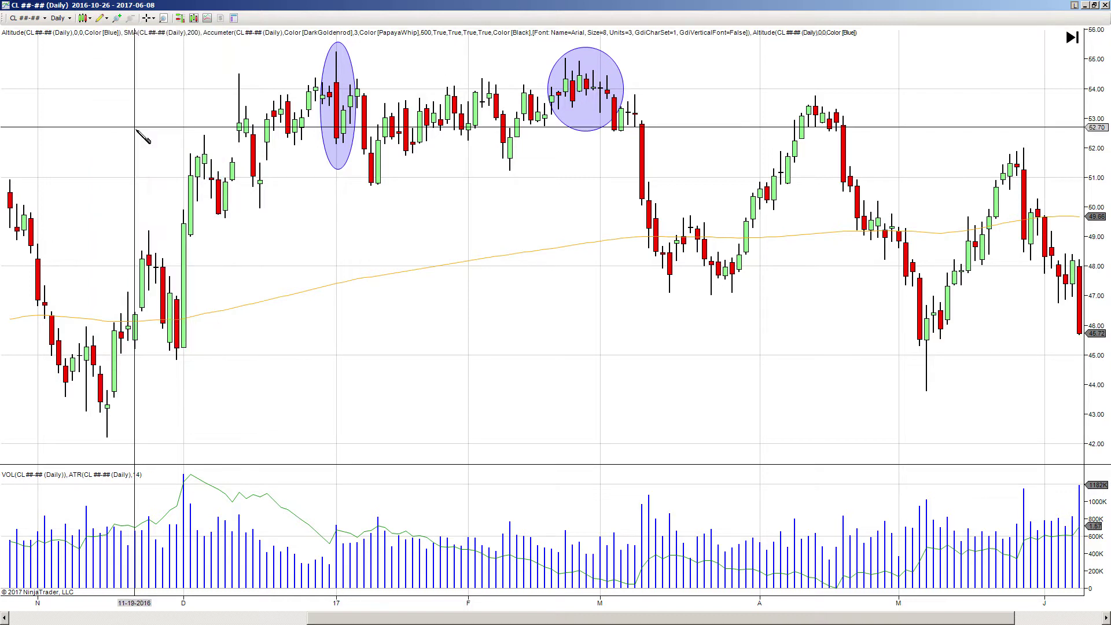
click(231, 52)
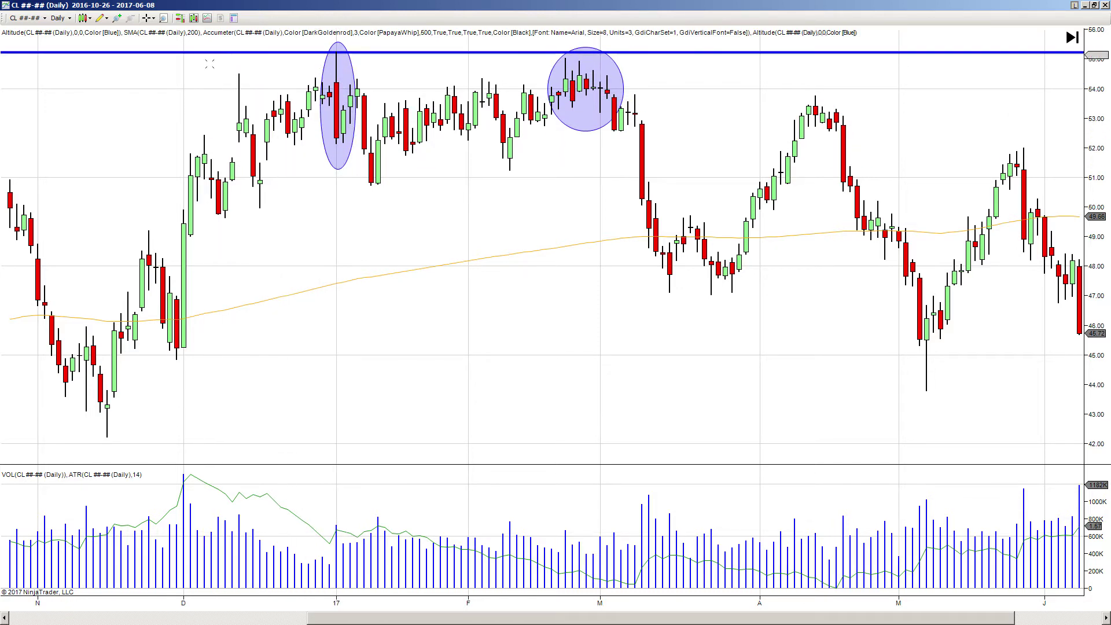
- Add a second horizontal line at about 54.2 to form a resistance zone beneath the early January high
click(101, 18)
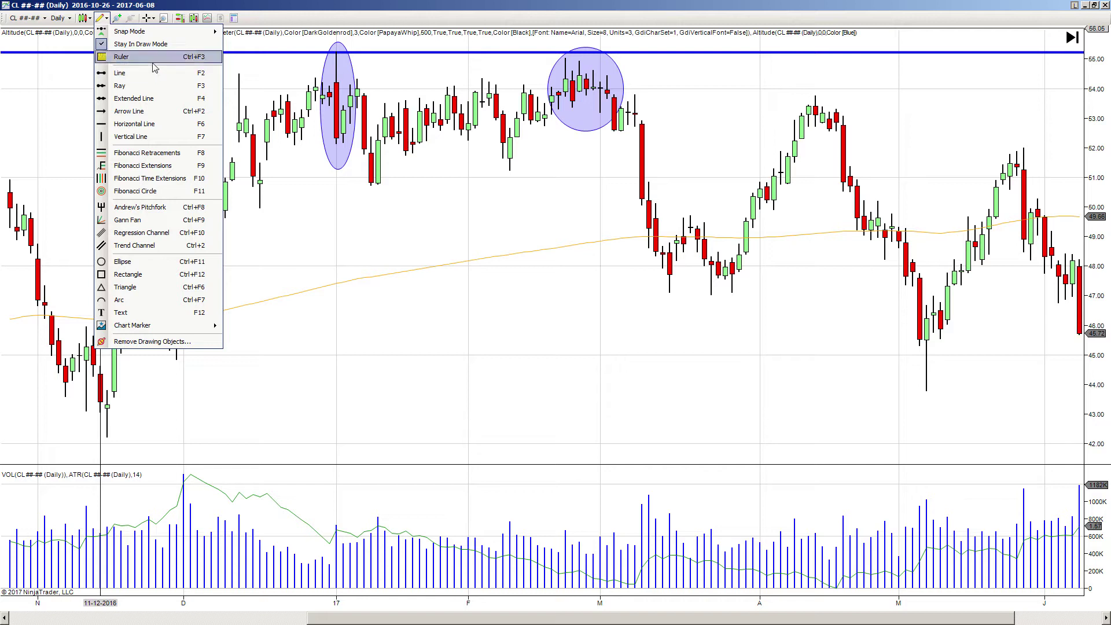
click(146, 125)
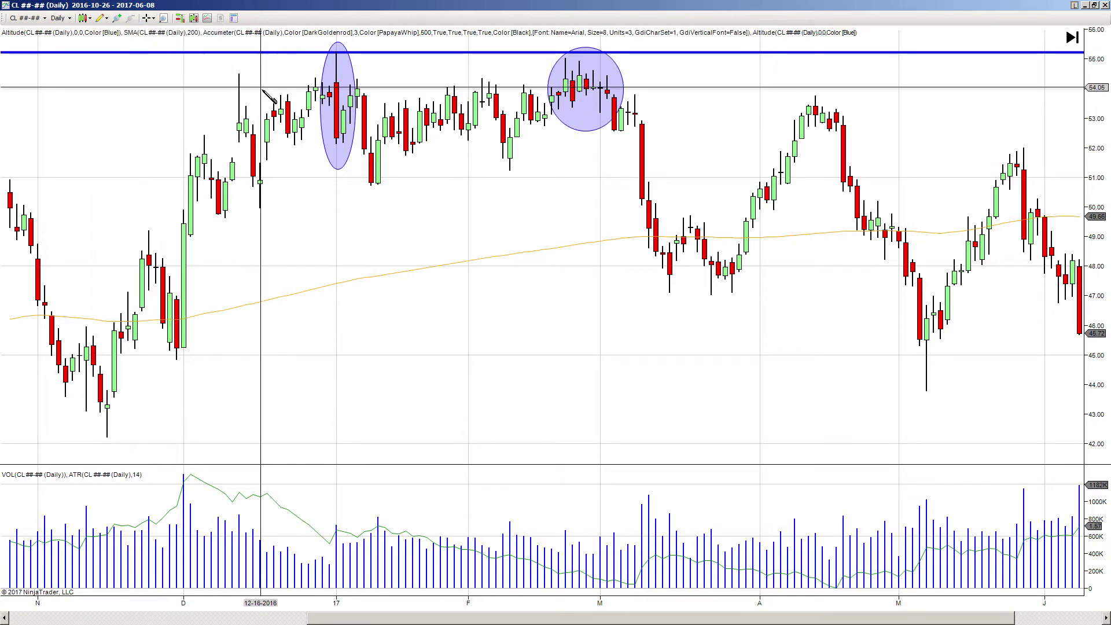
click(244, 84)
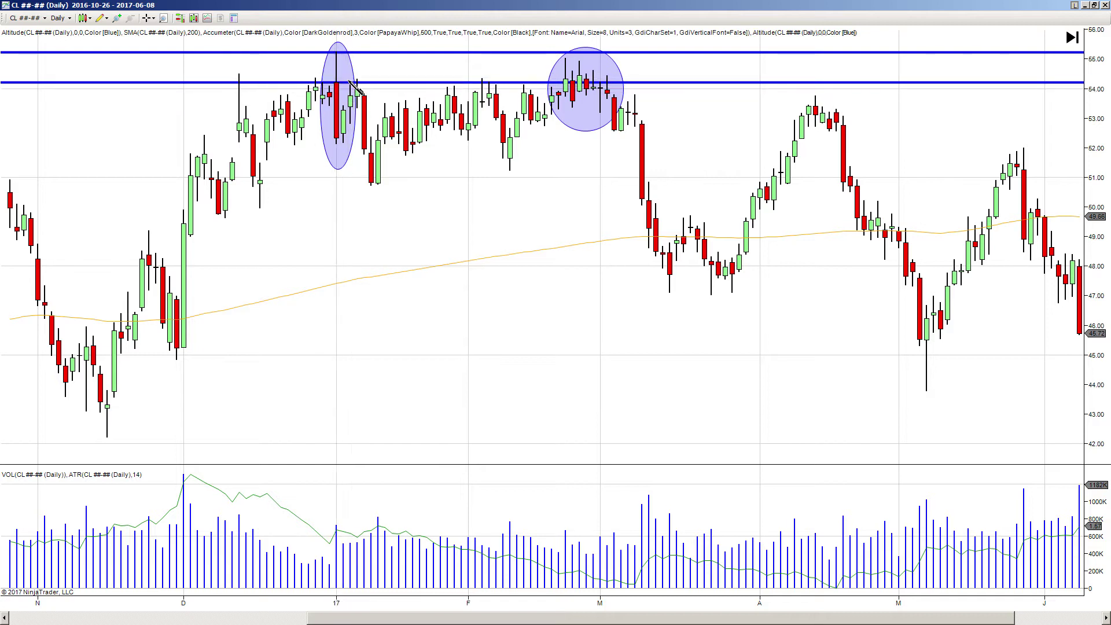
key(Escape)
middle_click(327, 125)
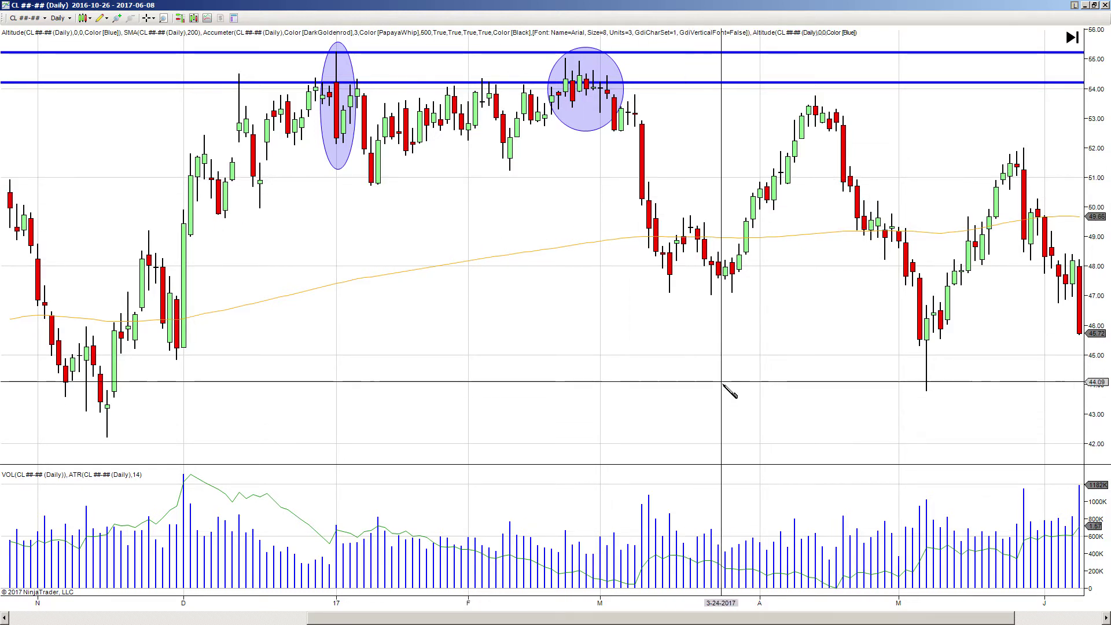
- Draw ellipses around the price lows of mid to late March and of early May 2017
drag(801, 362, 480, 357)
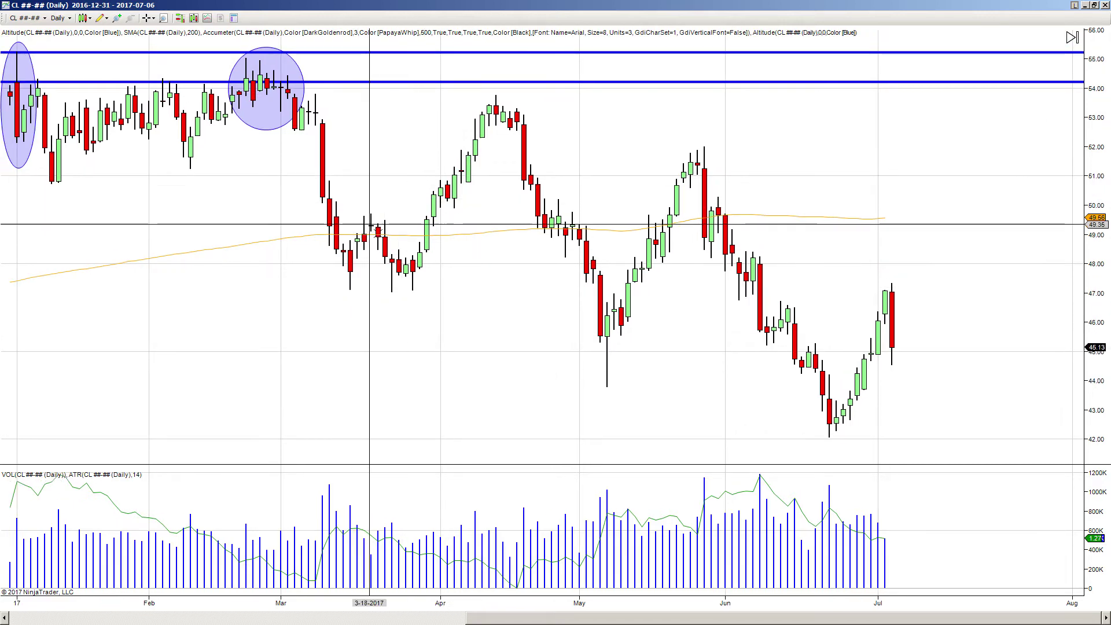
click(103, 18)
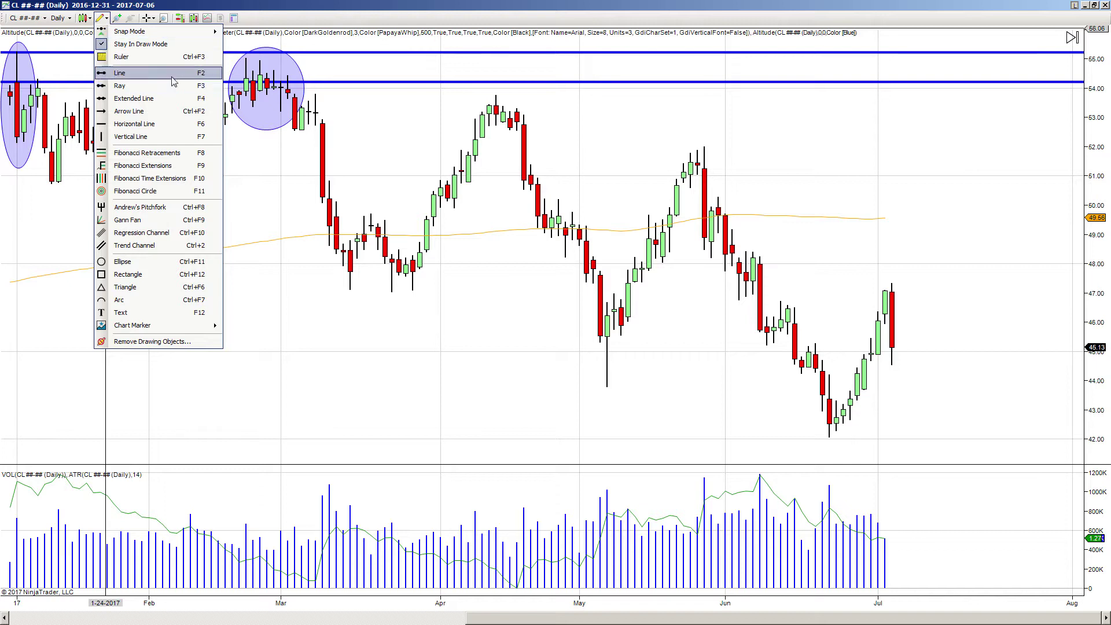
click(138, 263)
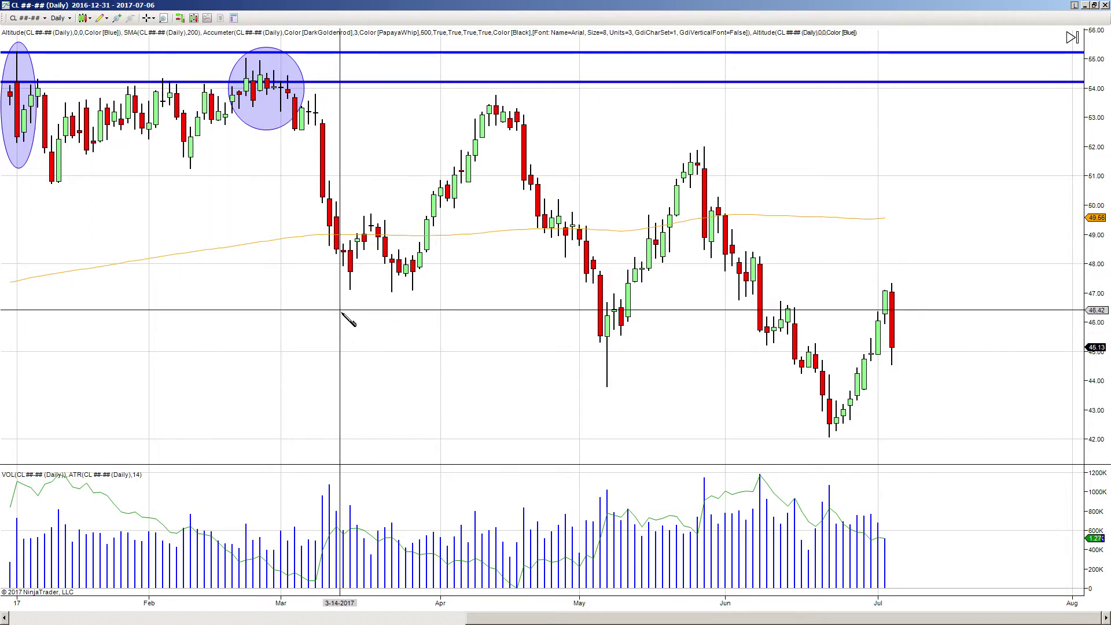
drag(291, 316, 466, 204)
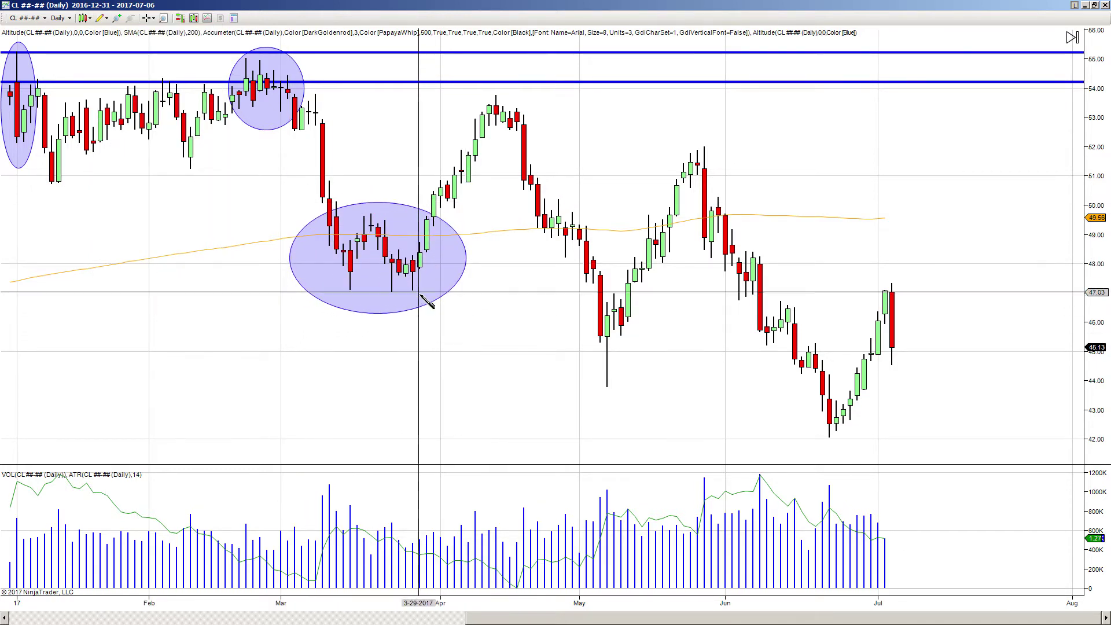
drag(545, 331, 704, 197)
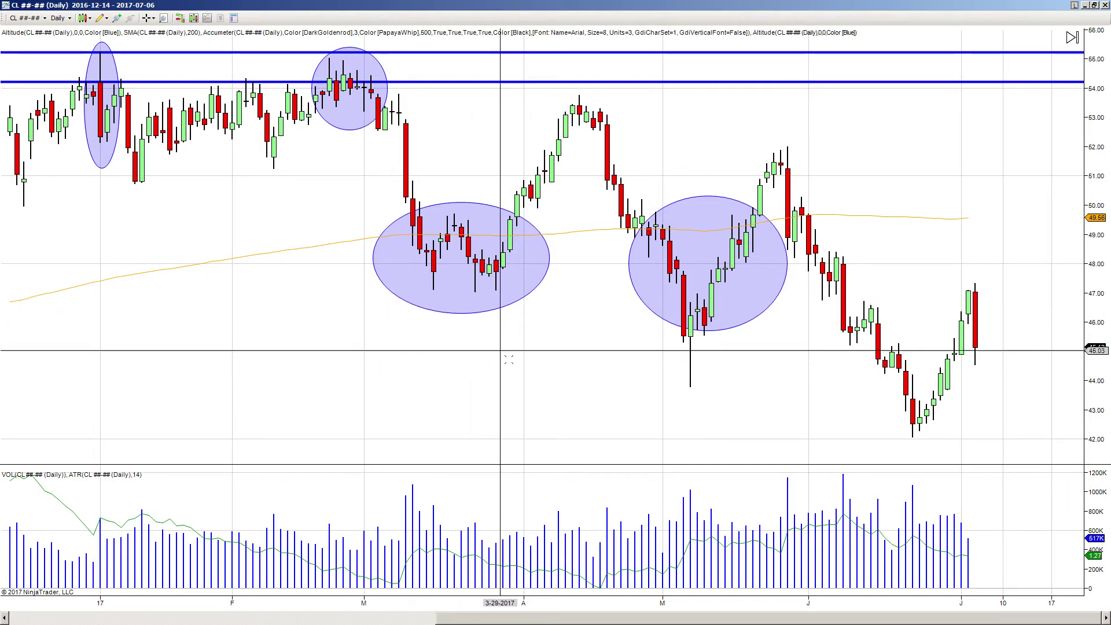
- Draw an ellipse around the mid-April 2017 price high, just below the two resistance lines
scroll(480, 365, down, 3)
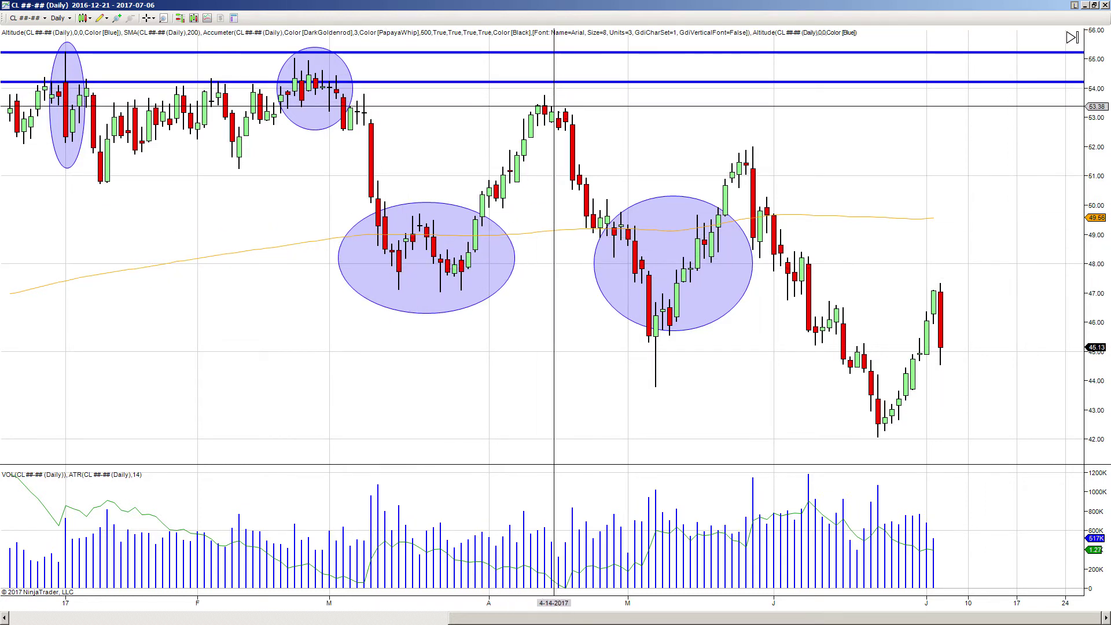
click(107, 19)
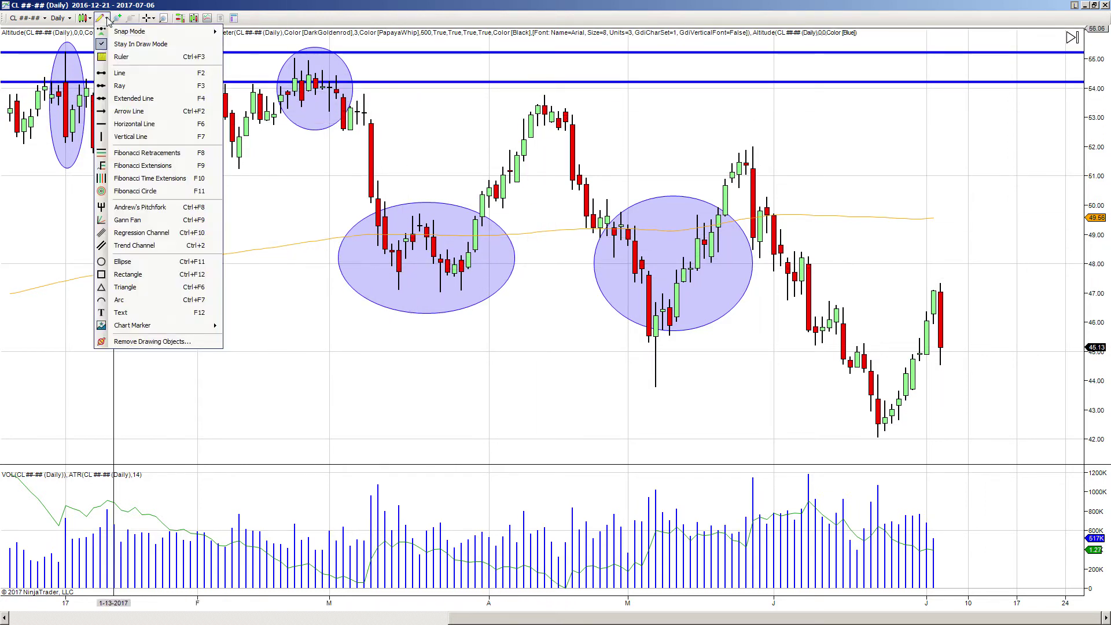
click(122, 262)
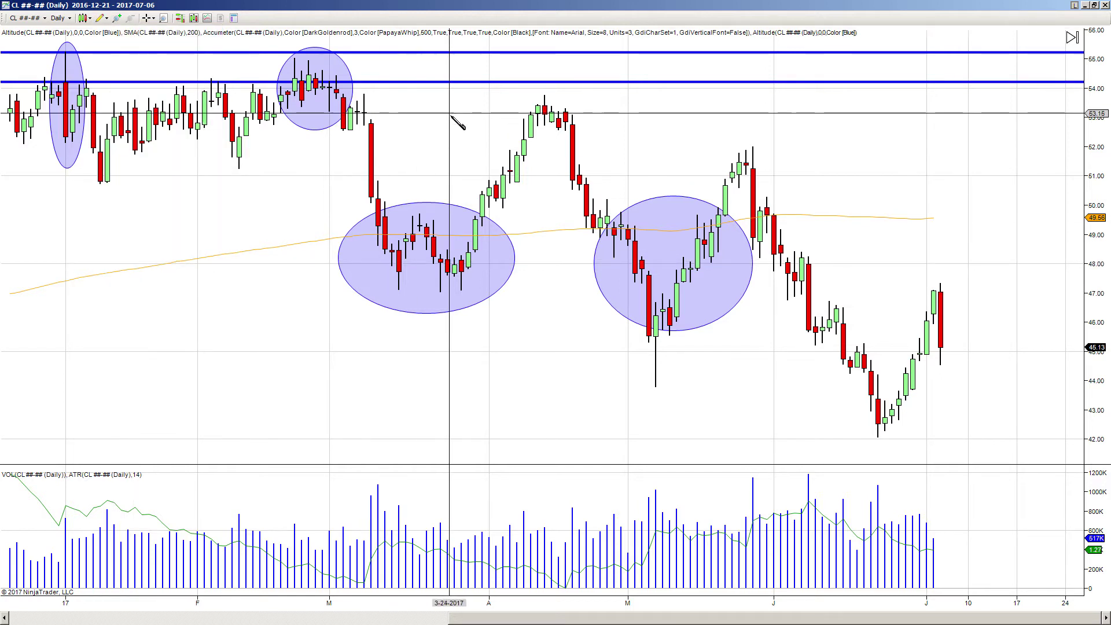
drag(500, 83, 586, 135)
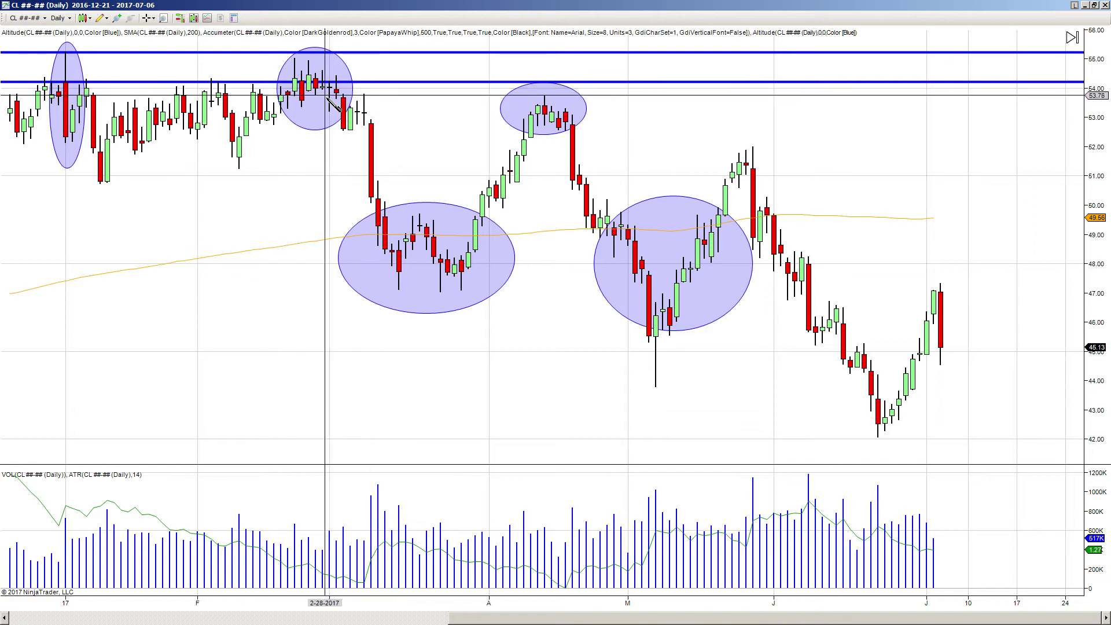
middle_click(267, 91)
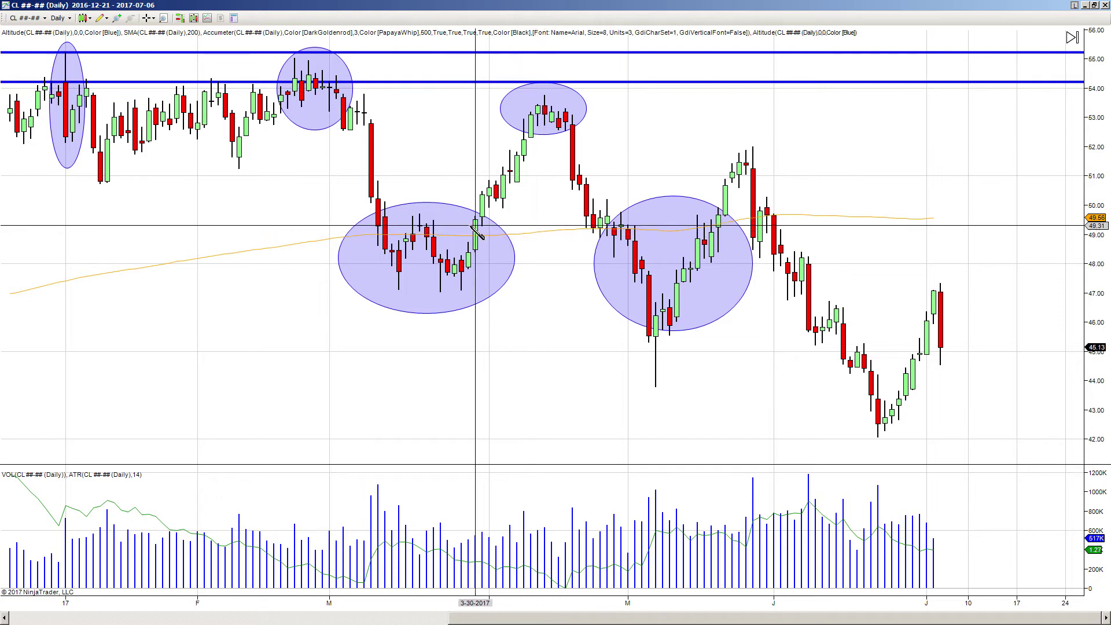
- Draw two horizontal support lines through the circled March lows, at about 47.05 and 47.65
click(102, 18)
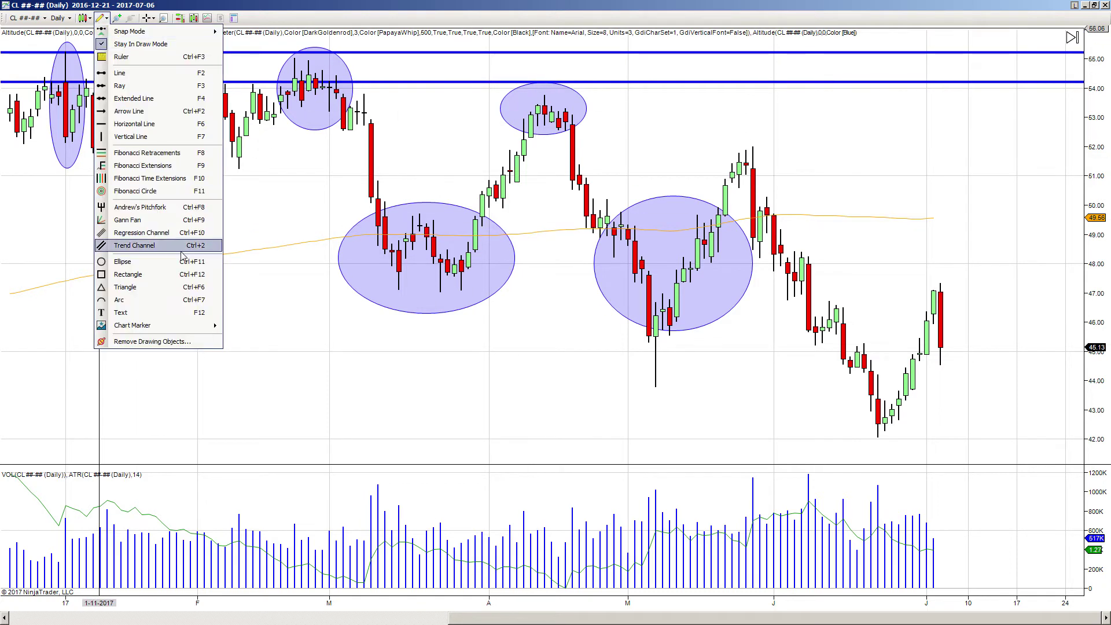
click(136, 125)
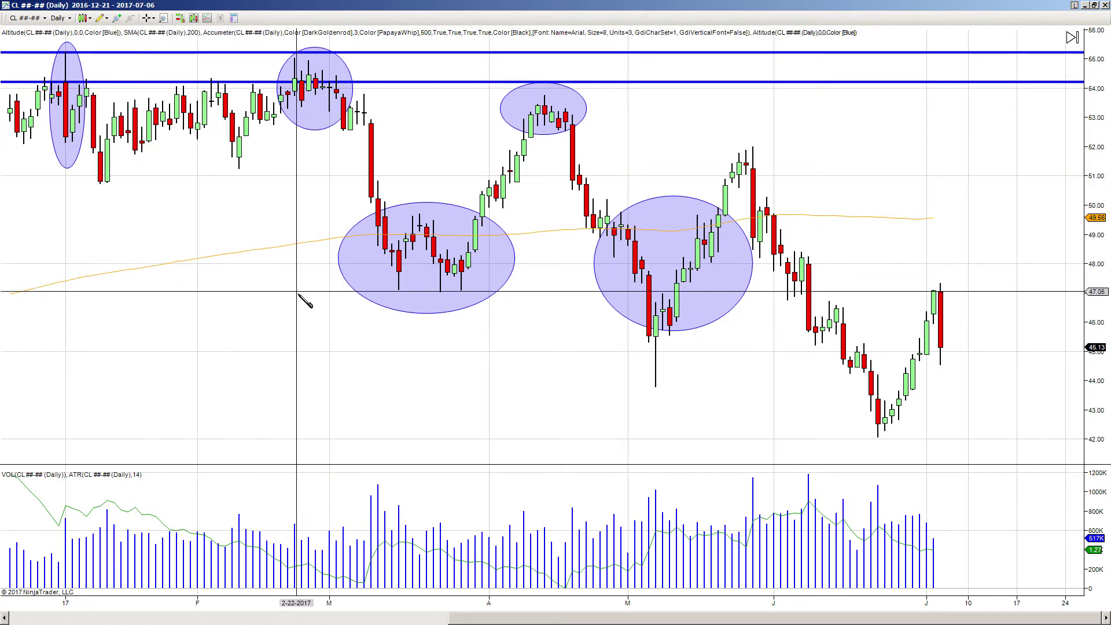
click(299, 292)
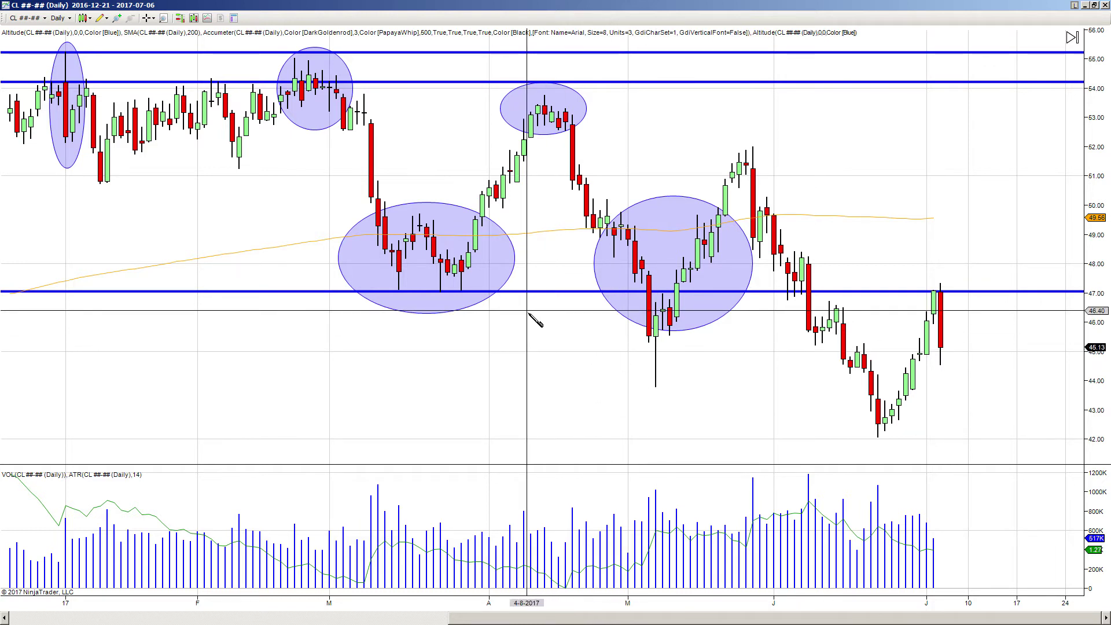
click(350, 273)
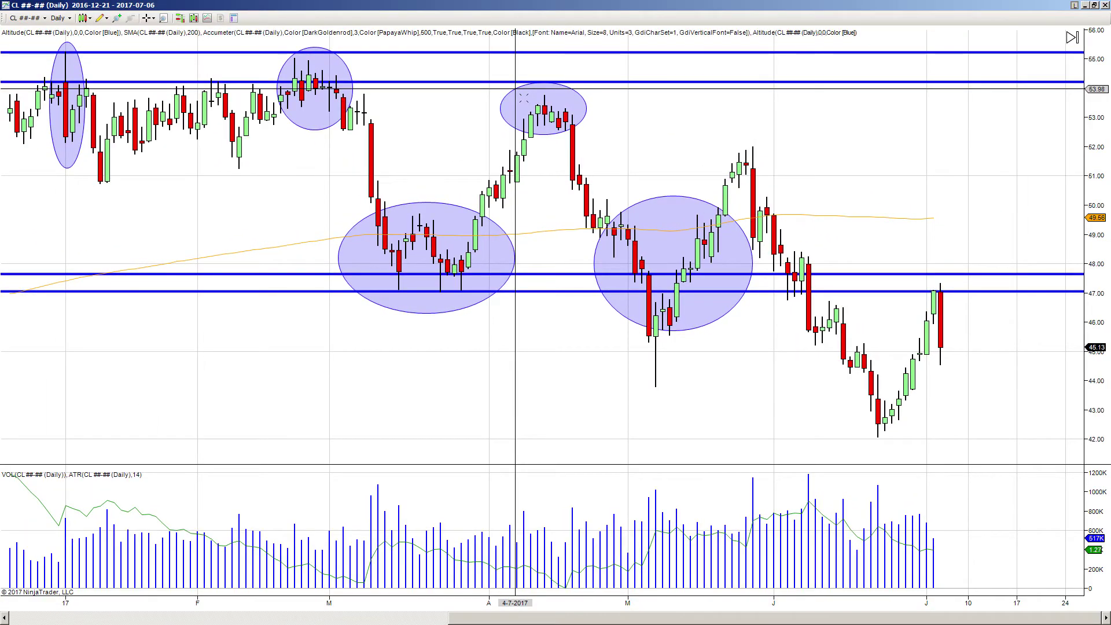
- Switch from the daily CL chart to the maximized 60-minute ES chart, showing widened bars from about June 22 to July 7
double_click(477, 5)
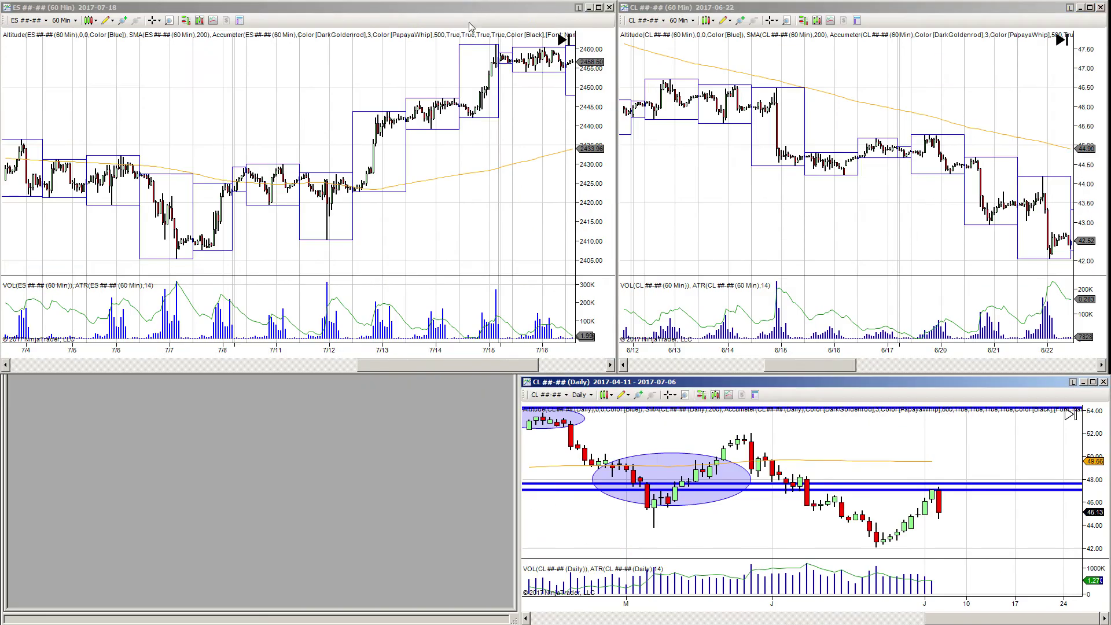
double_click(364, 12)
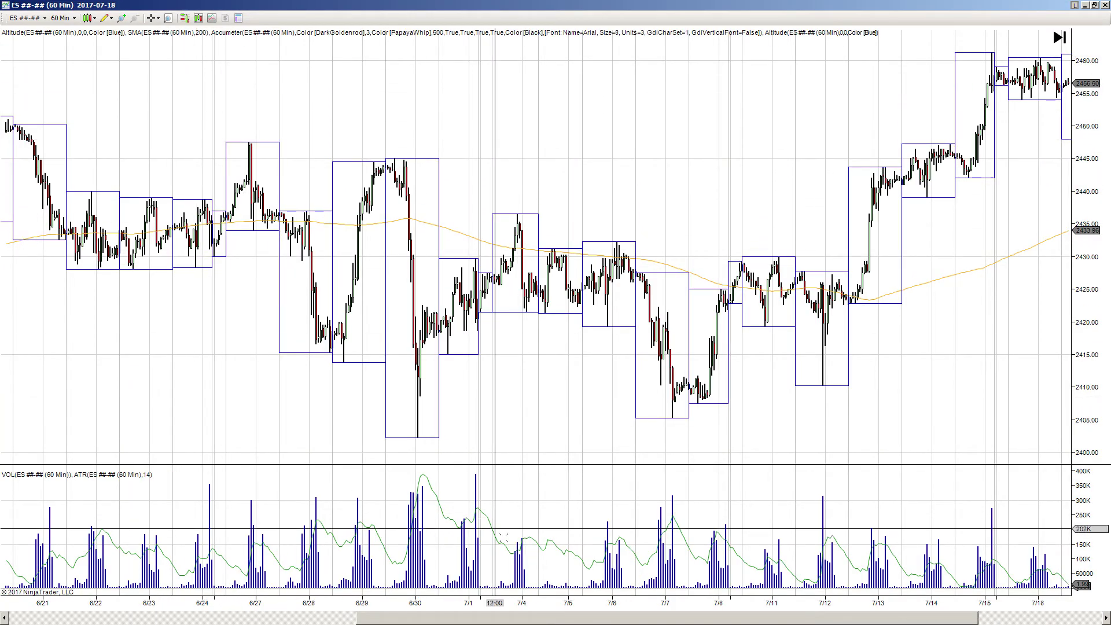
drag(503, 605, 268, 604)
drag(145, 399, 419, 408)
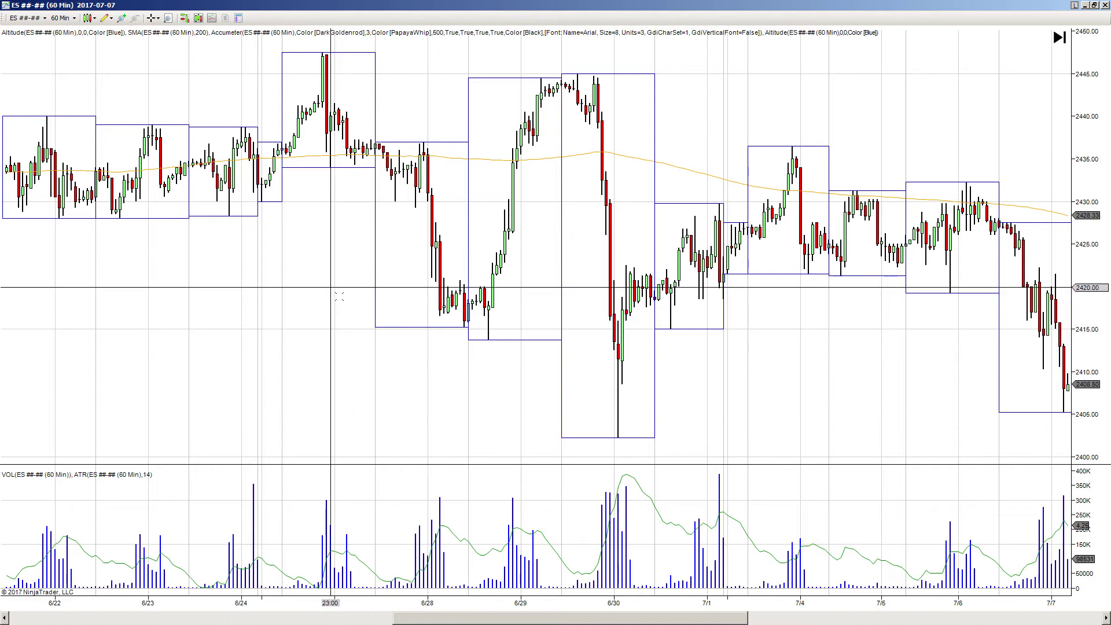
- Draw ellipses around the price high just before June 27 and around the broad June 29–30 high
click(111, 19)
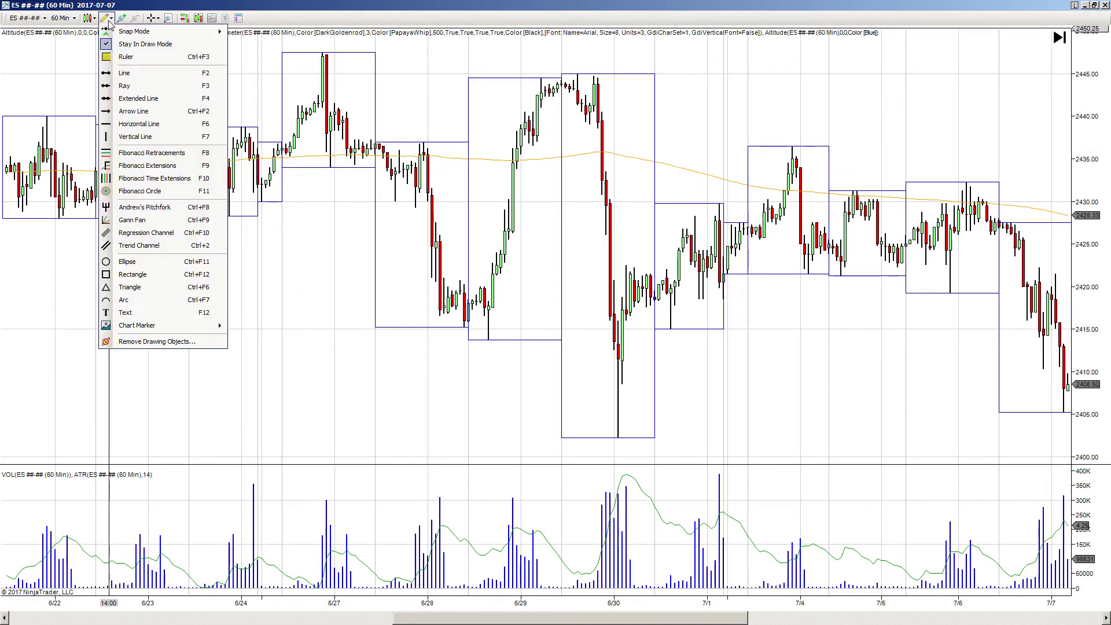
click(111, 19)
click(110, 20)
click(141, 111)
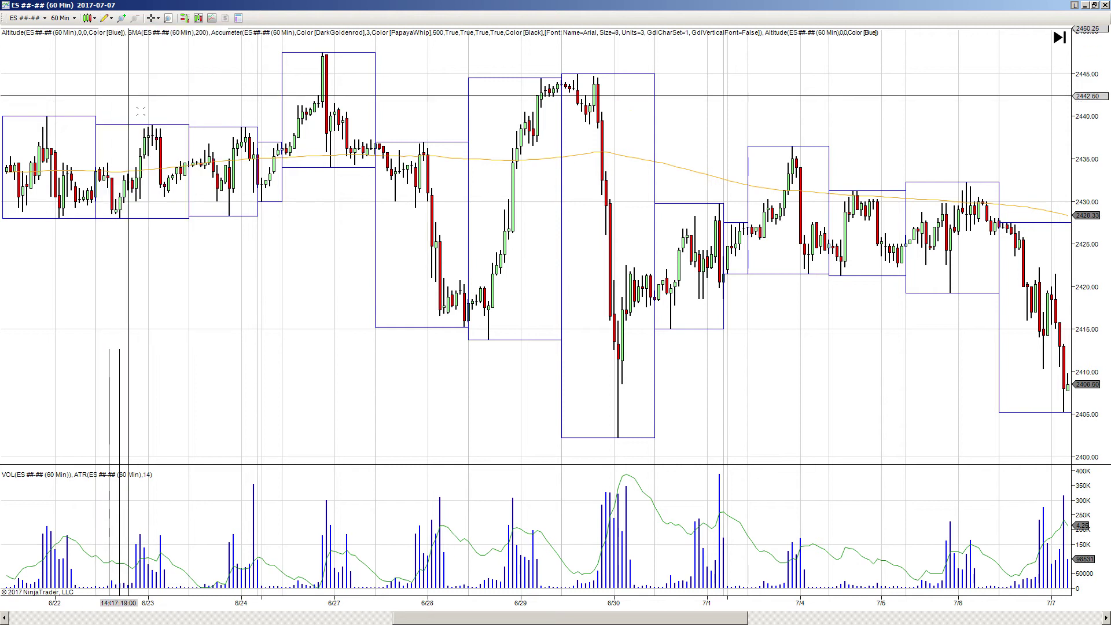
click(106, 18)
click(131, 266)
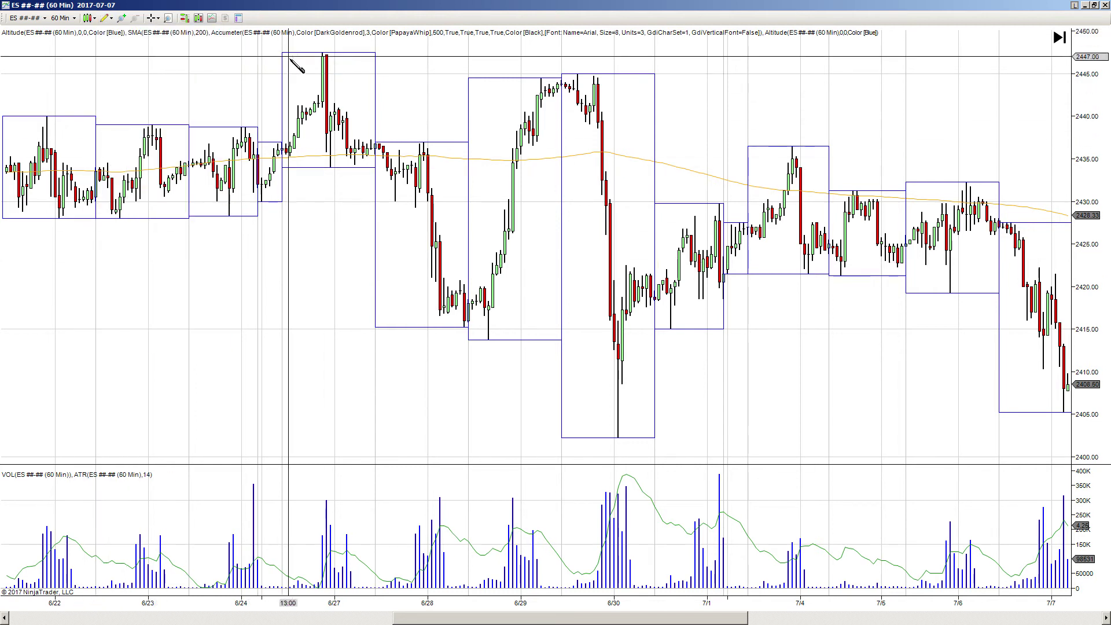
drag(303, 40, 348, 76)
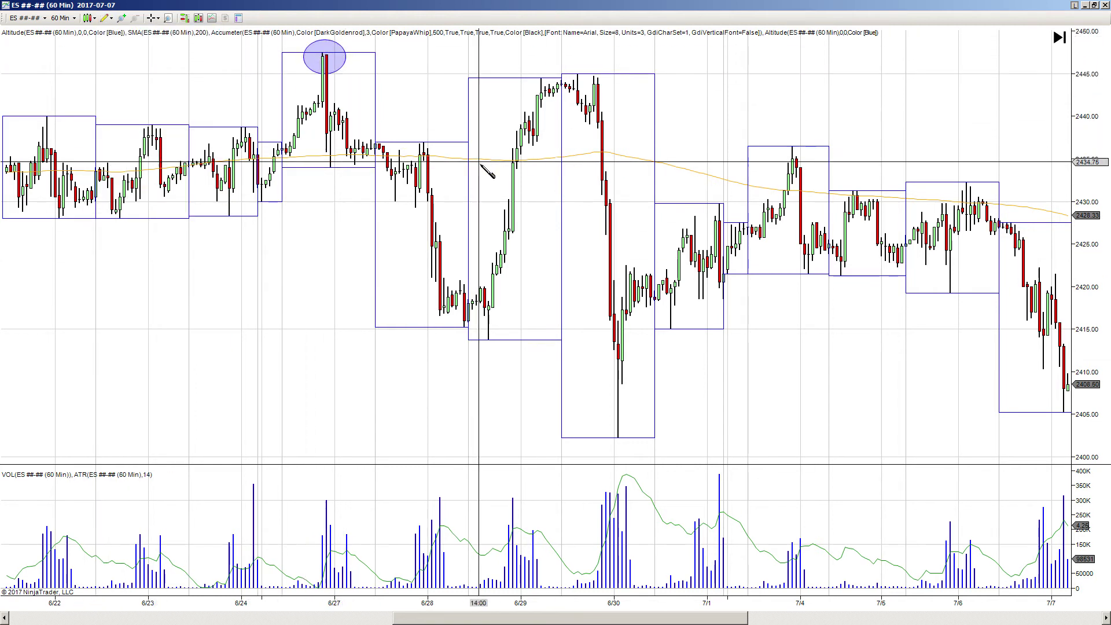
drag(515, 57, 636, 90)
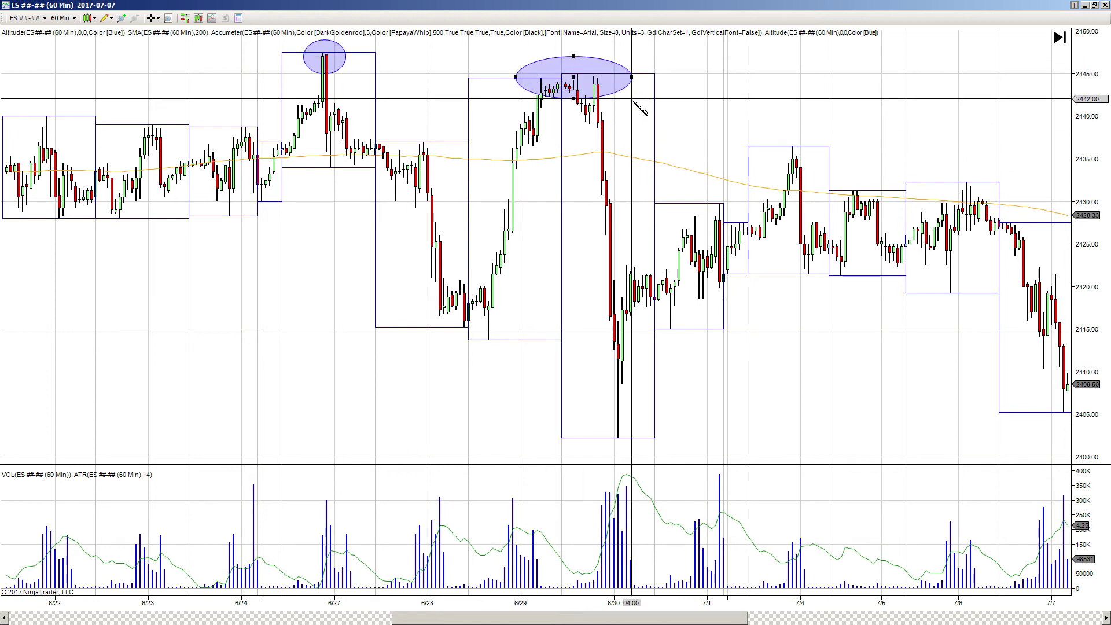
click(631, 98)
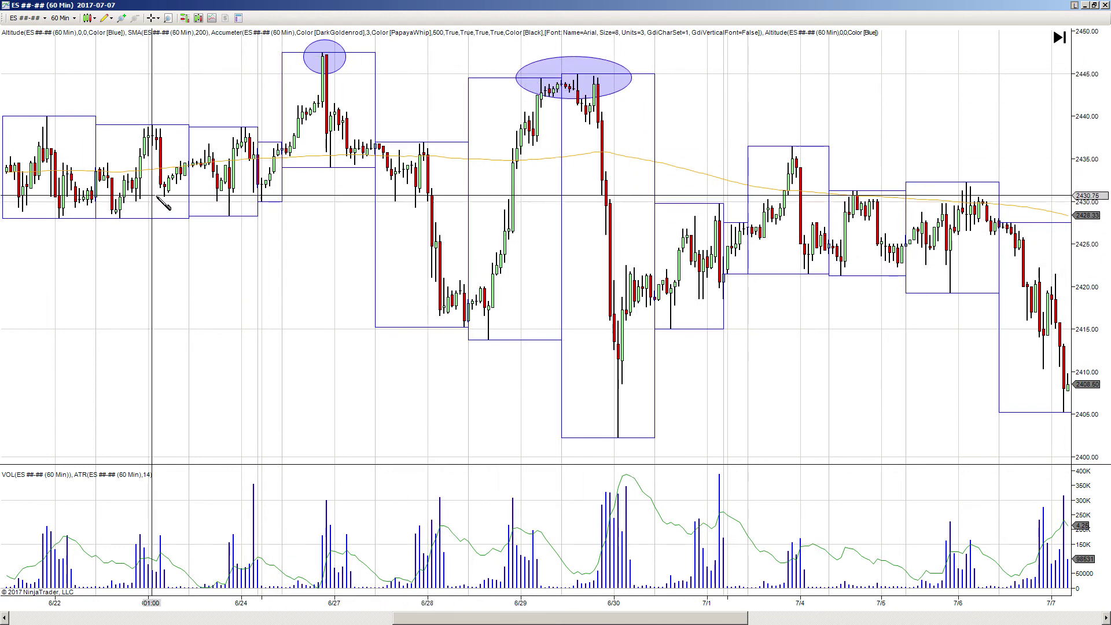
- Draw a horizontal resistance line through the circled high just before June 27, at about 2447.50
click(106, 19)
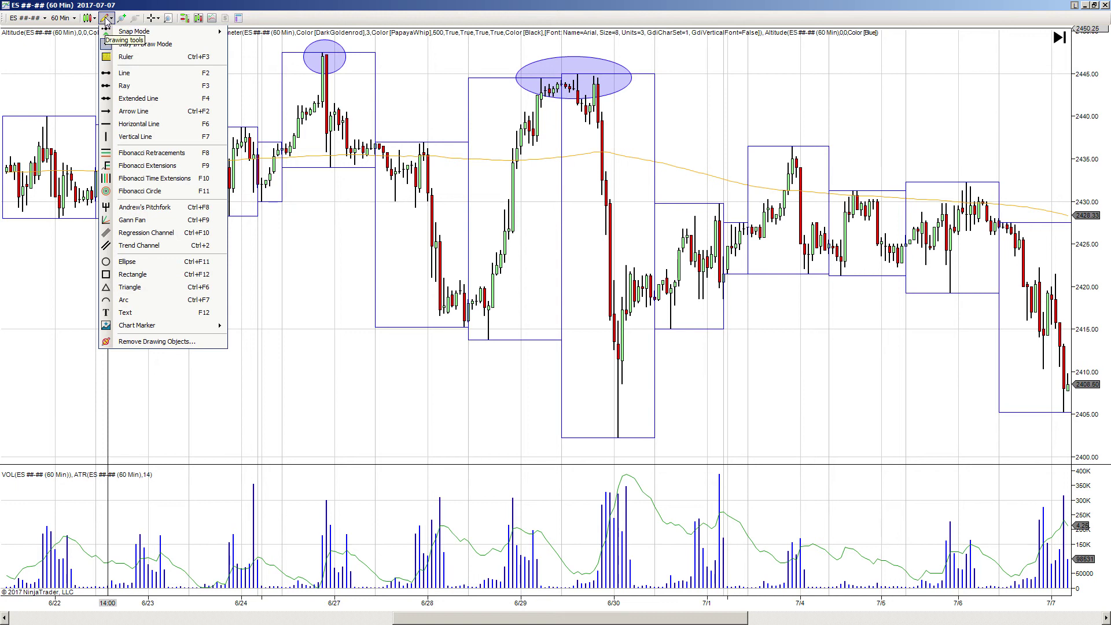
click(112, 44)
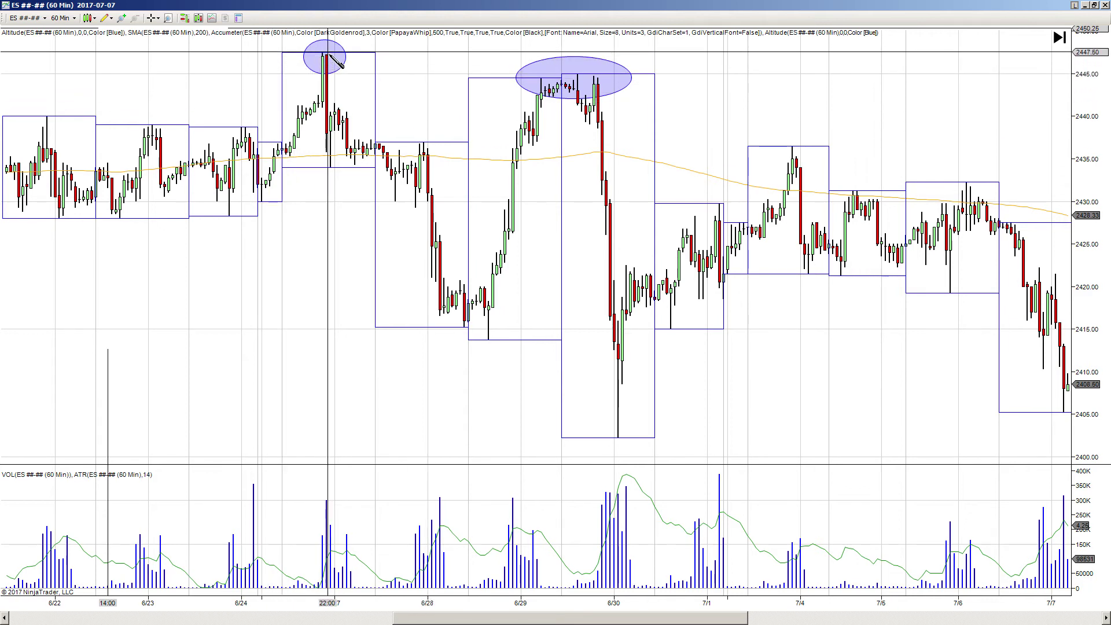
click(110, 18)
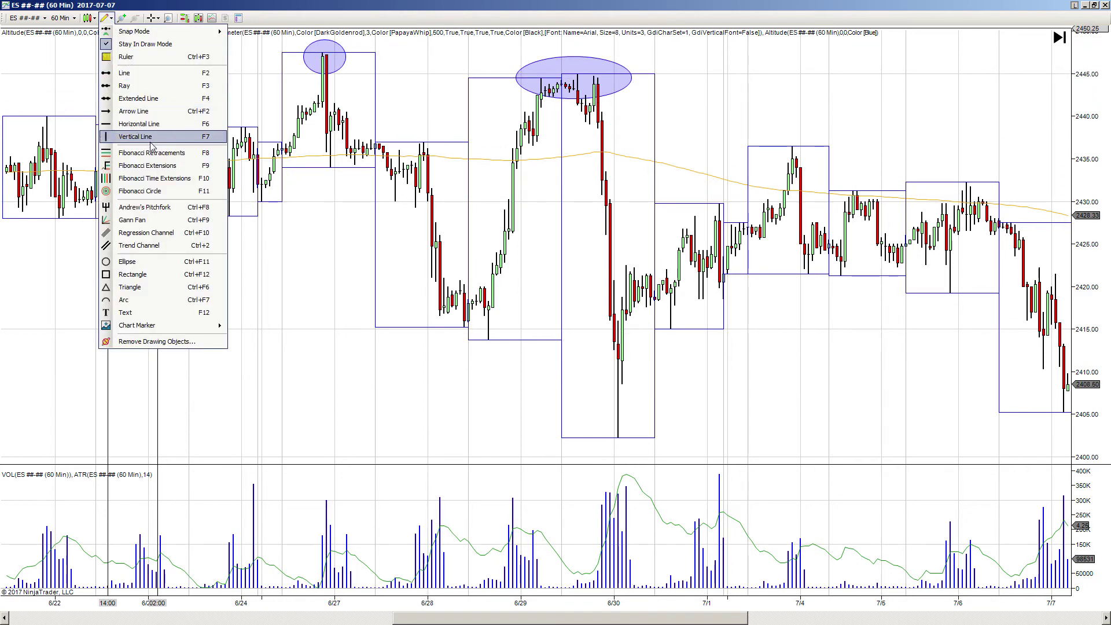
click(142, 123)
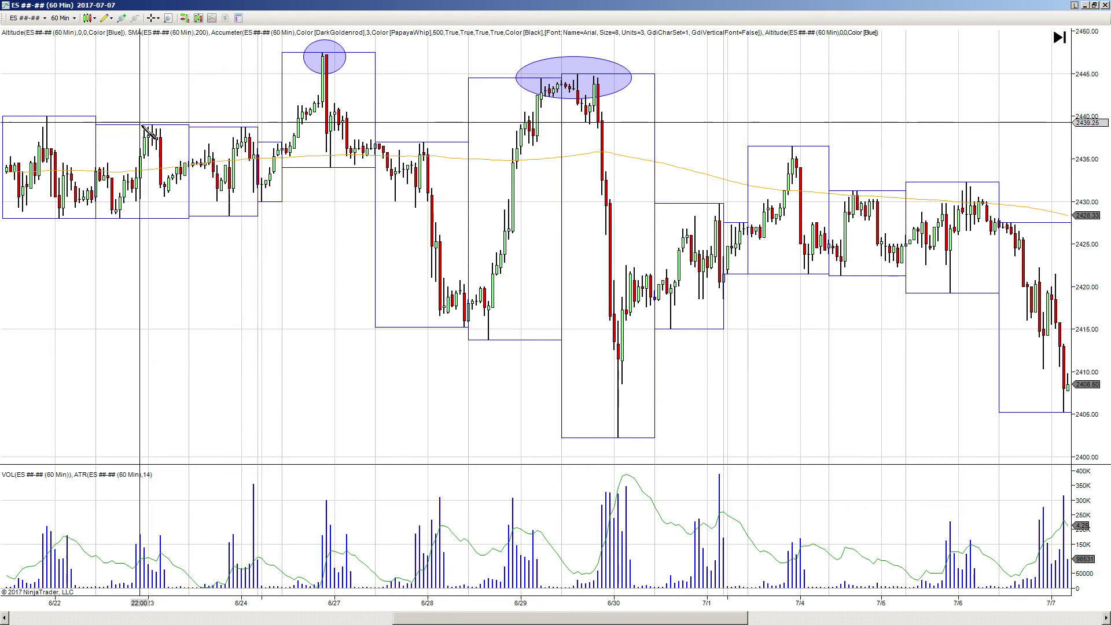
click(255, 54)
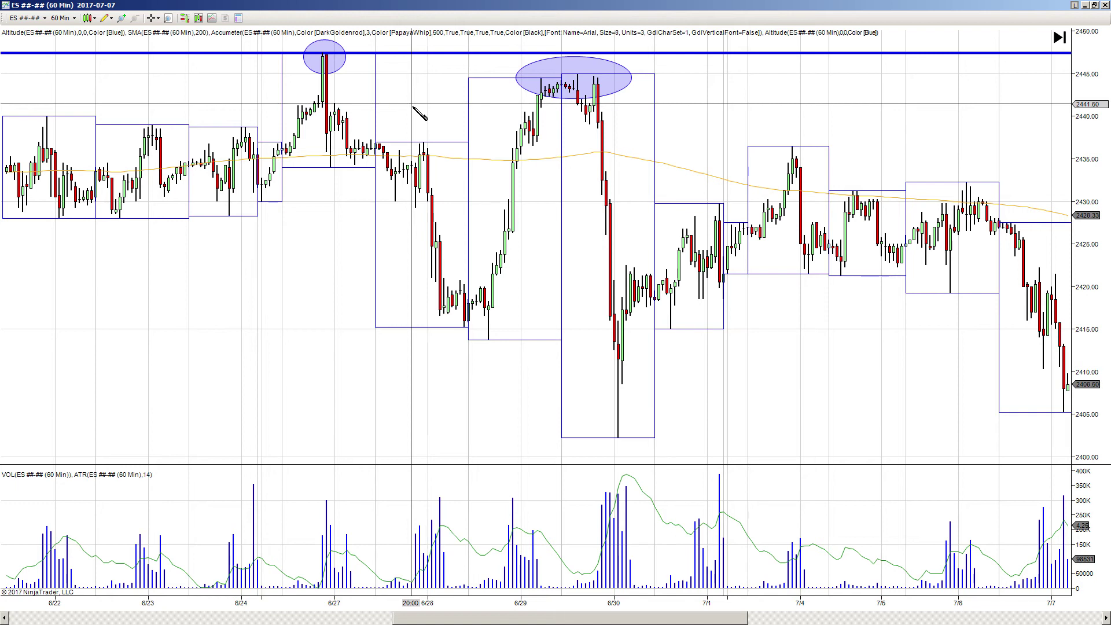
- Draw two horizontal support lines through the June 28–29 lows, at about 2415 and 2413.75
right_click(142, 347)
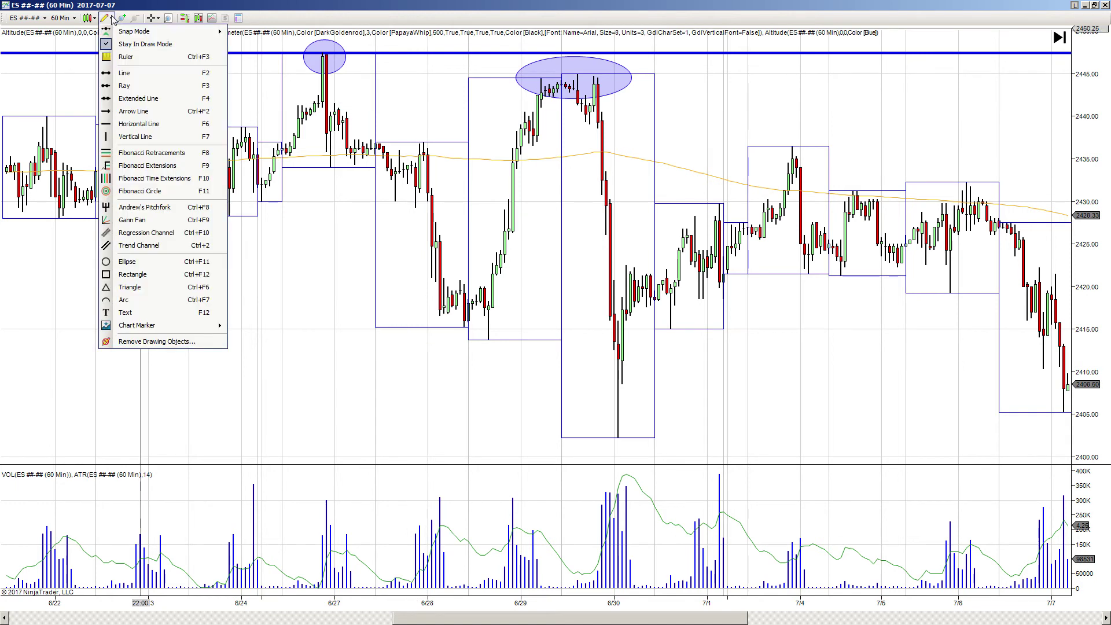
click(102, 46)
click(105, 18)
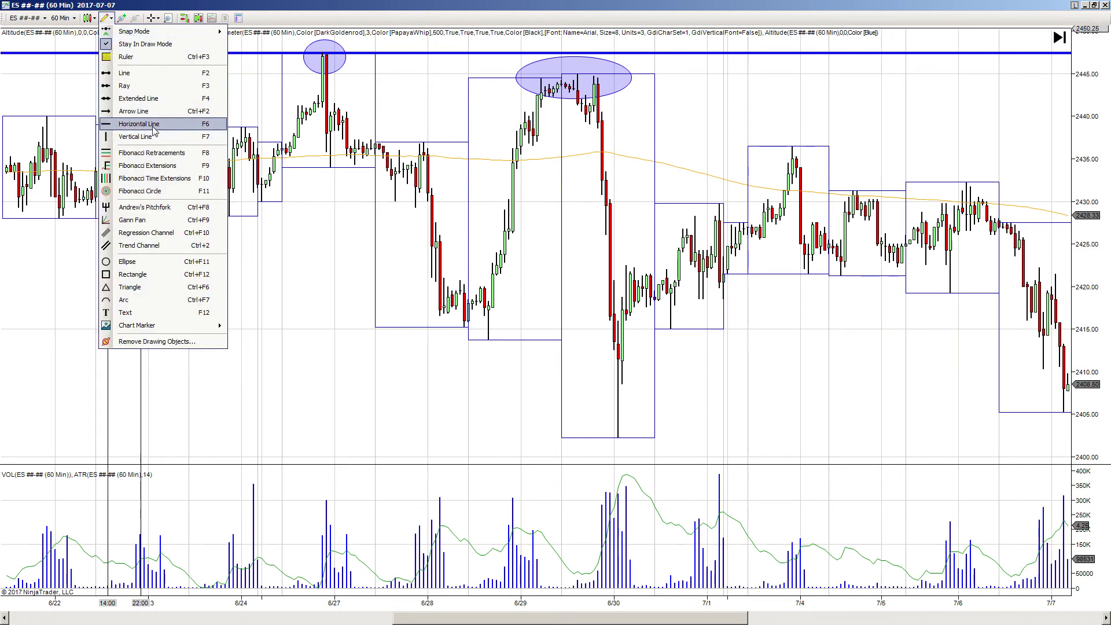
click(133, 121)
click(265, 330)
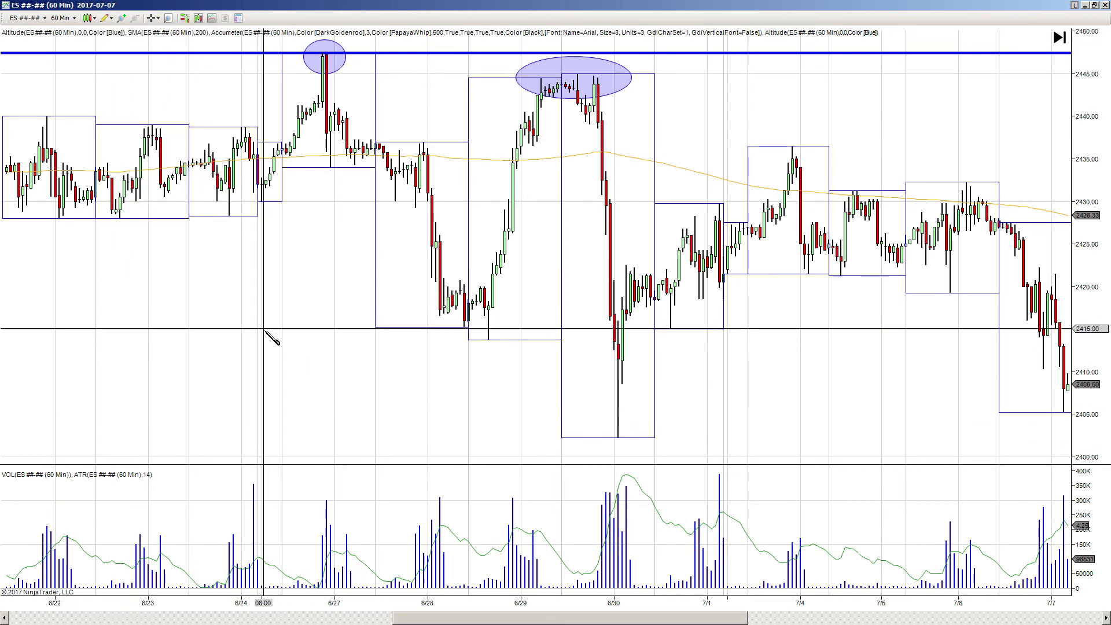
click(293, 339)
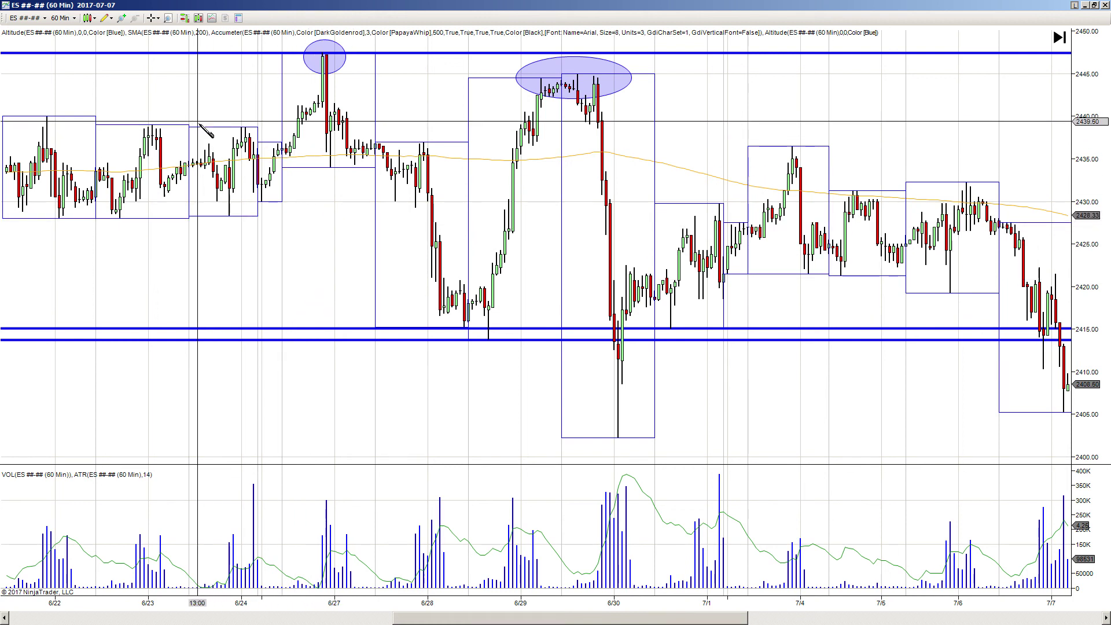
- Draw a rectangle over the sideways price range from about June 22 until just before the June 27 rally, with its lower edge at about 2428
click(105, 18)
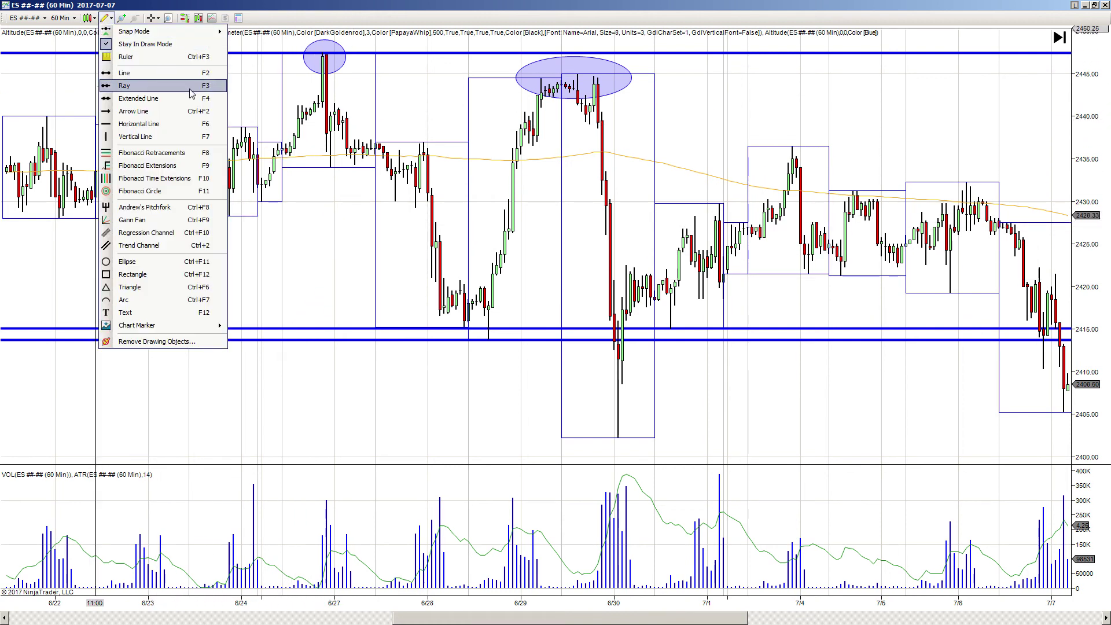
click(157, 277)
drag(7, 110, 278, 222)
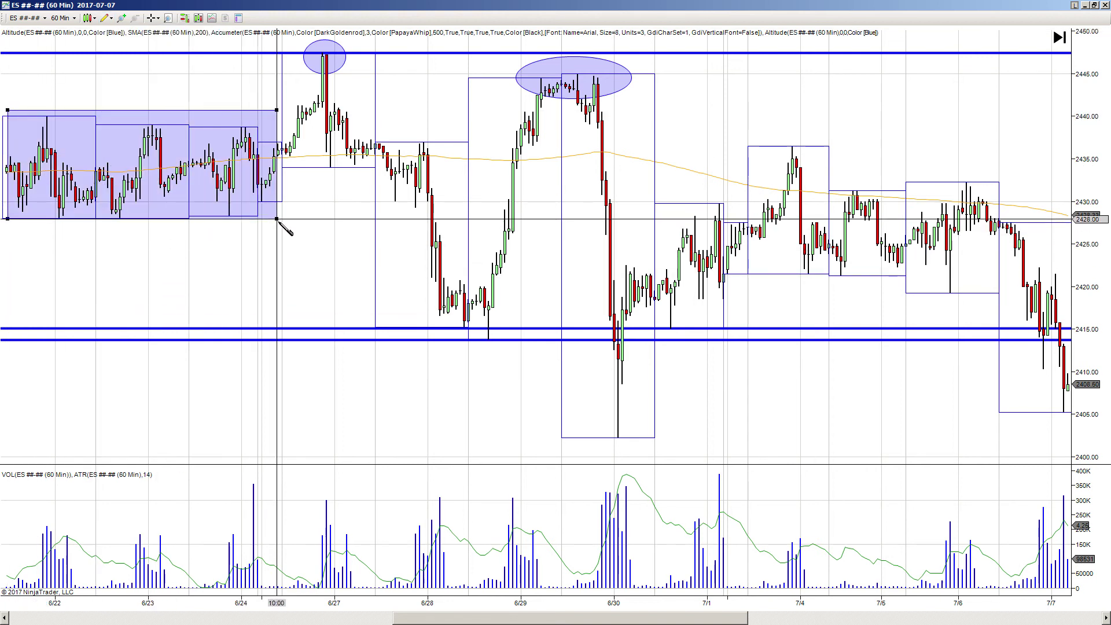